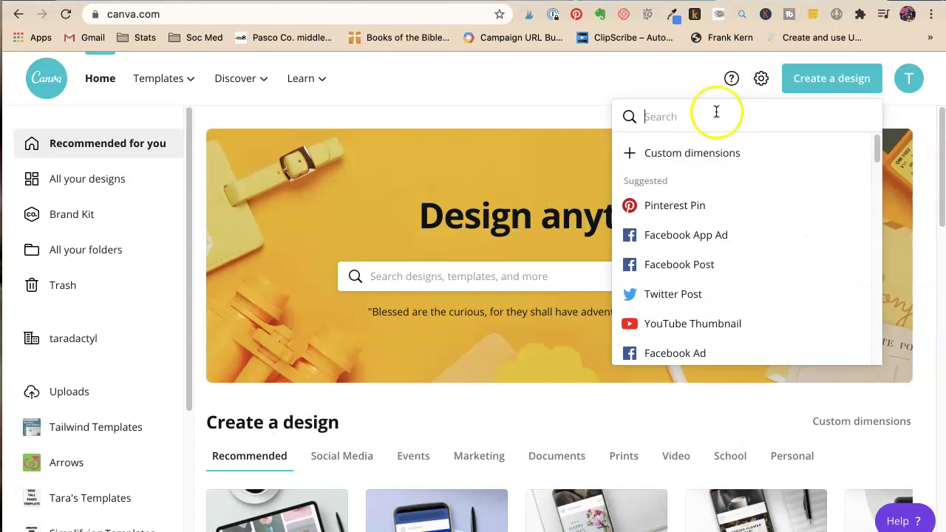
Create a new design with custom dimensions of 1600 × 1200 px
{"action": "left_click", "coordinate": [713, 153]}
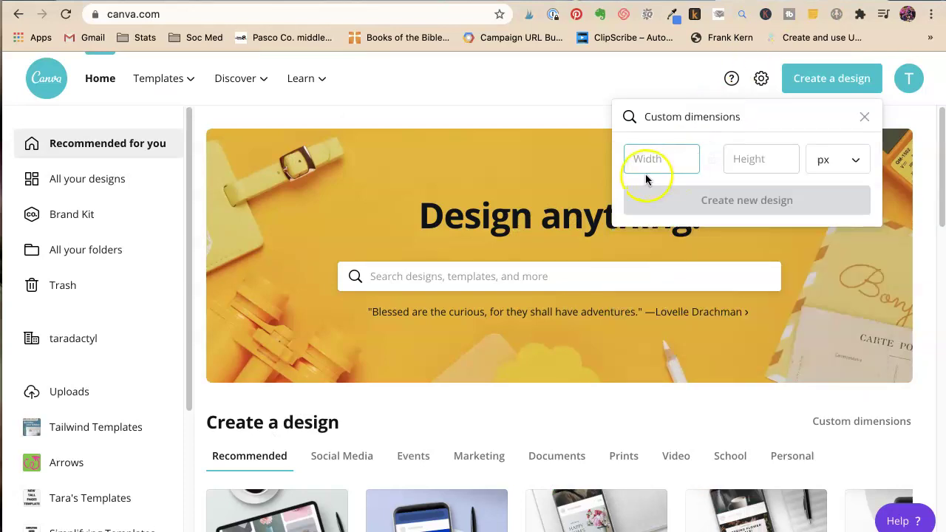
{"action": "left_click", "coordinate": [637, 158]}
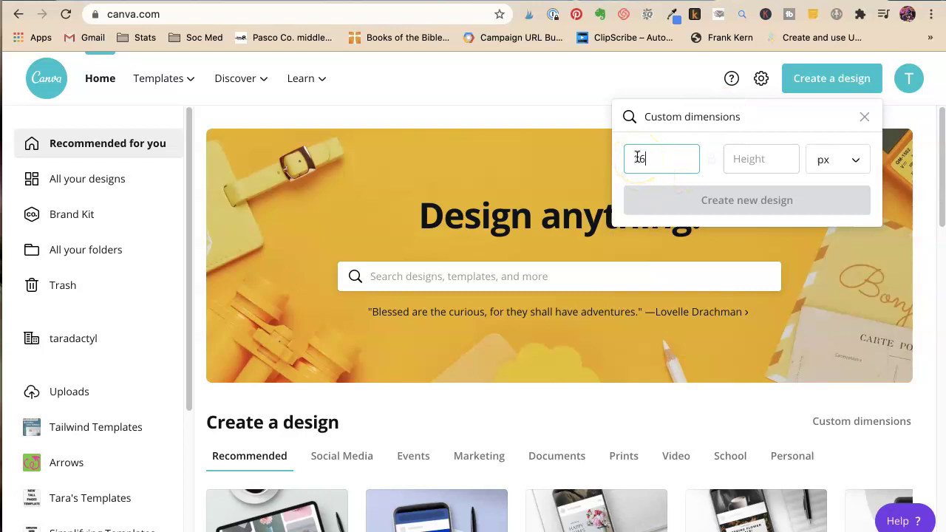
{"action": "left_click", "coordinate": [738, 164]}
{"action": "type", "text": "1200"}
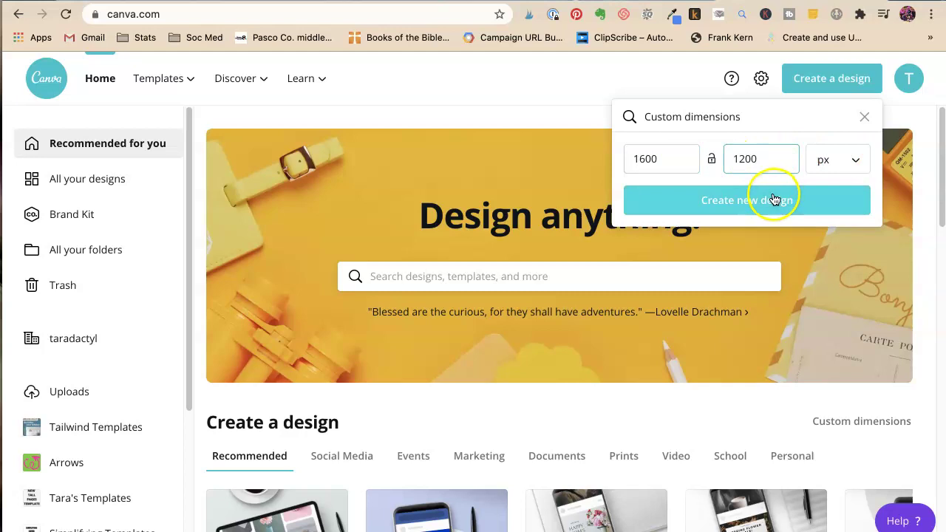
{"action": "left_click", "coordinate": [774, 199]}
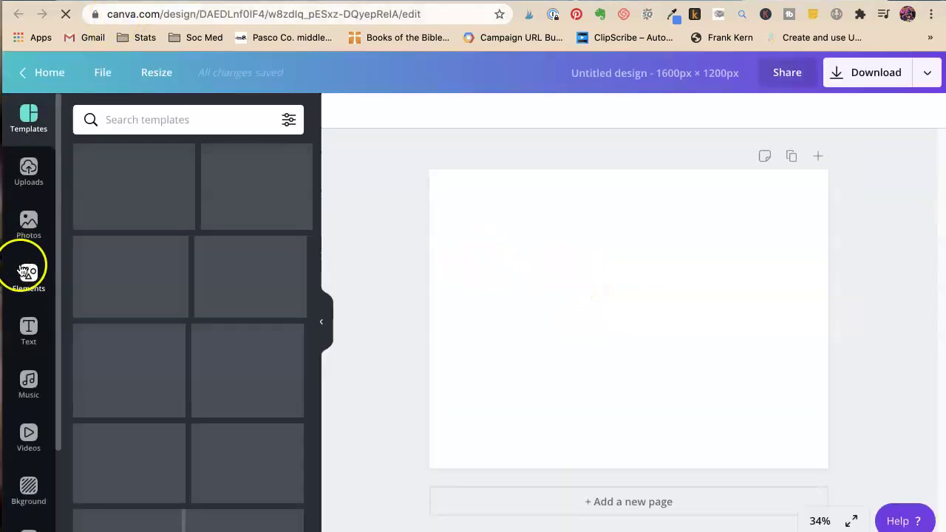
Upload the image il_1588xN.1847110159_f9ty.jpg from the computer's Desktop folder
{"action": "left_click", "coordinate": [28, 172]}
{"action": "left_click", "coordinate": [159, 122]}
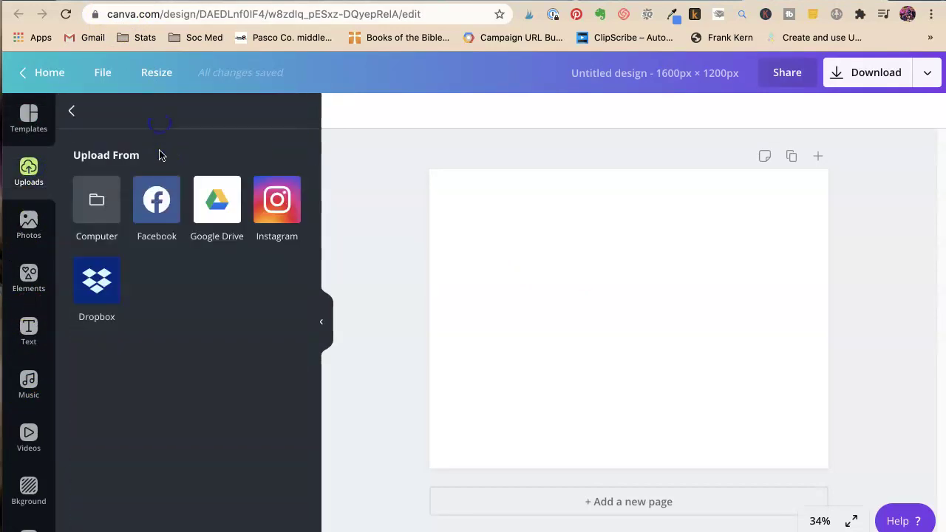
{"action": "left_click", "coordinate": [89, 198]}
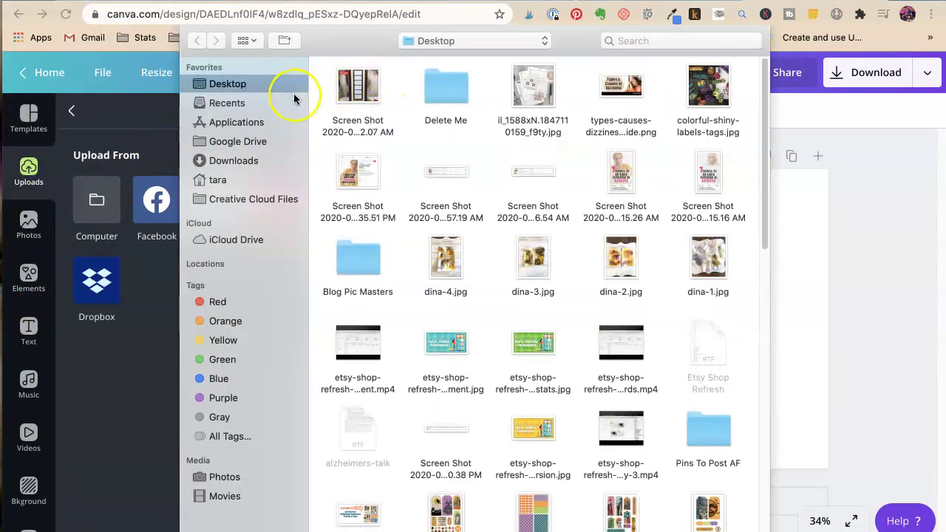
{"action": "double_click", "coordinate": [540, 95]}
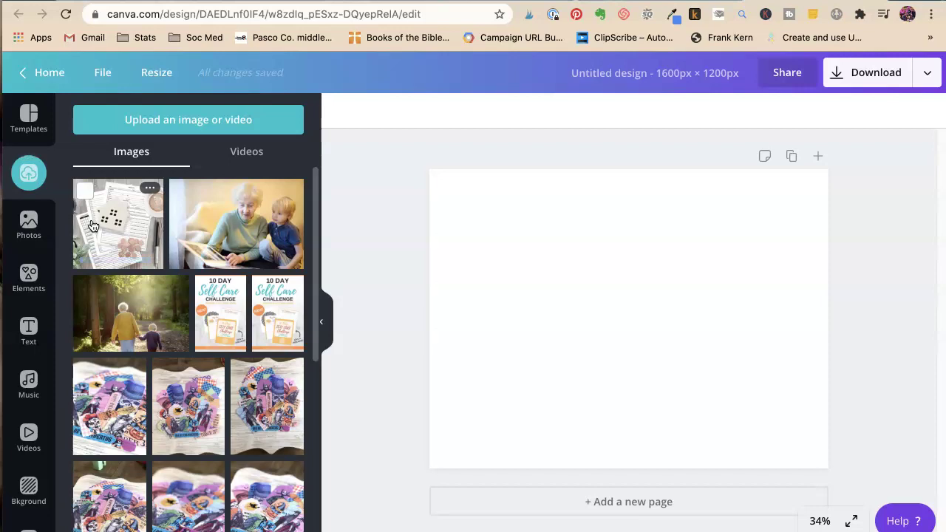
Place the uploaded planner photo on the page, enlarge it to 1,200 × 1,200 px and shift it slightly past the page's right edge
{"action": "left_click", "coordinate": [93, 225]}
{"action": "left_click_drag", "start_coordinate": [634, 323], "coordinate": [742, 274]}
{"action": "left_click_drag", "start_coordinate": [646, 350], "coordinate": [508, 436]}
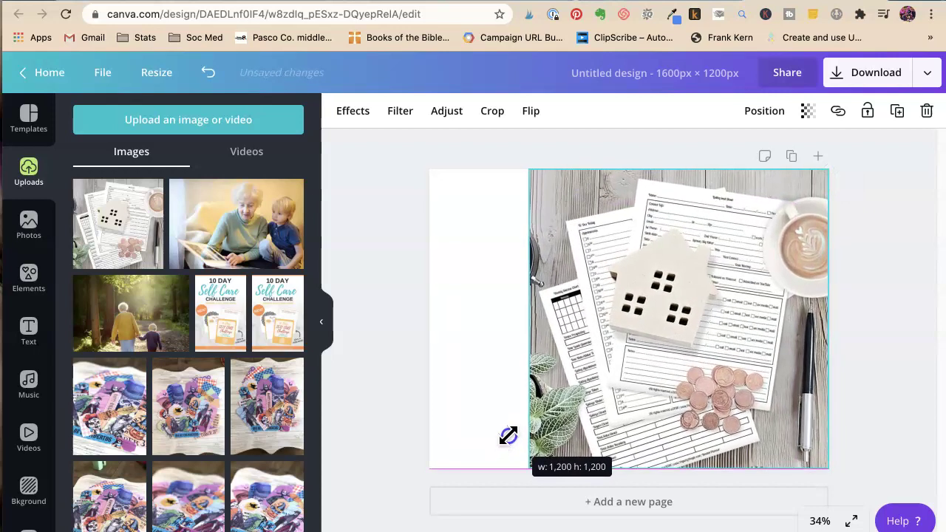
{"action": "left_click_drag", "start_coordinate": [773, 360], "coordinate": [799, 360]}
{"action": "left_click", "coordinate": [454, 321]}
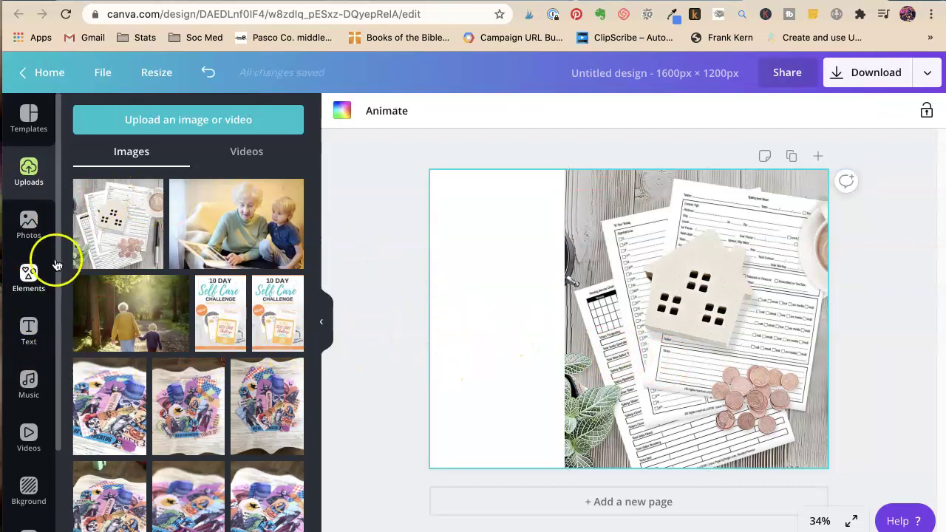
Add the recently used purple gradient square at the page's upper-left corner and enlarge it to the full page height
{"action": "left_click", "coordinate": [28, 277]}
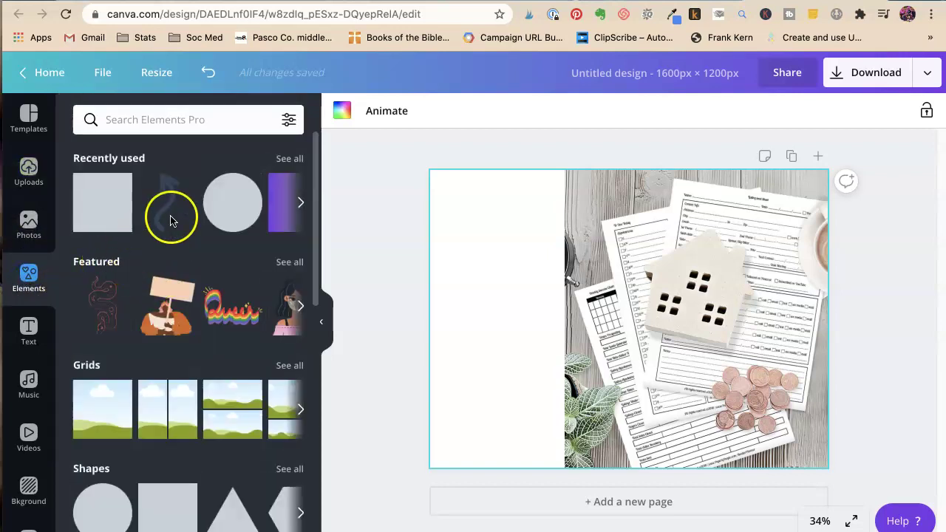
{"action": "left_click", "coordinate": [274, 207]}
{"action": "left_click_drag", "start_coordinate": [598, 329], "coordinate": [461, 238]}
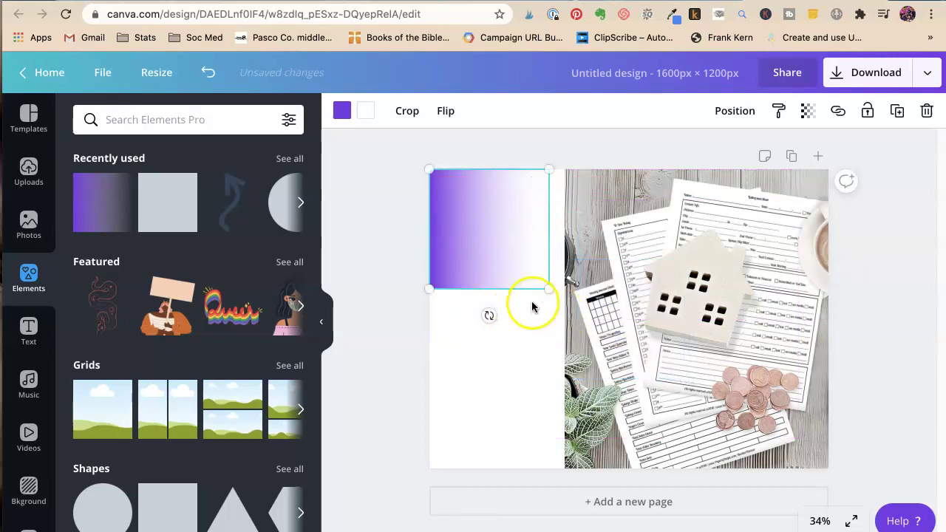
{"action": "left_click_drag", "start_coordinate": [546, 287], "coordinate": [643, 517]}
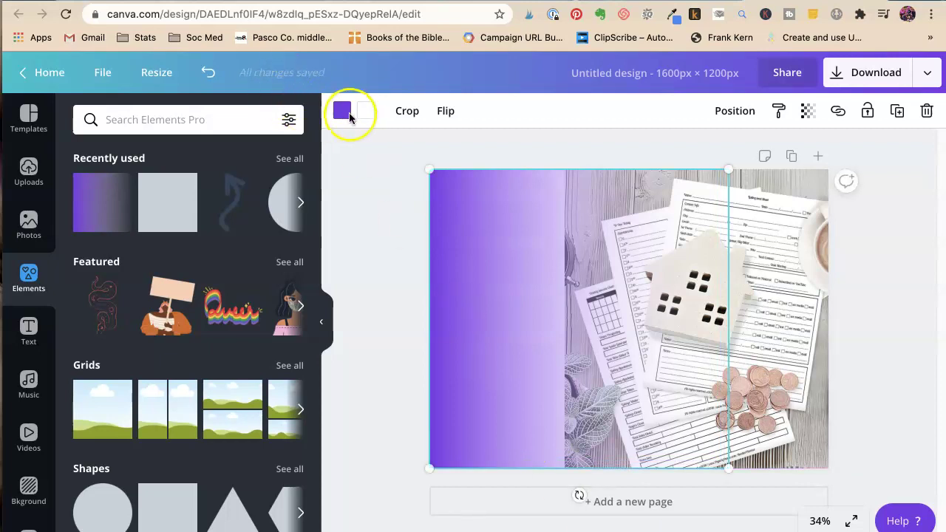
Change the gradient square's purple color to white
{"action": "left_click", "coordinate": [342, 111]}
{"action": "left_click", "coordinate": [128, 261]}
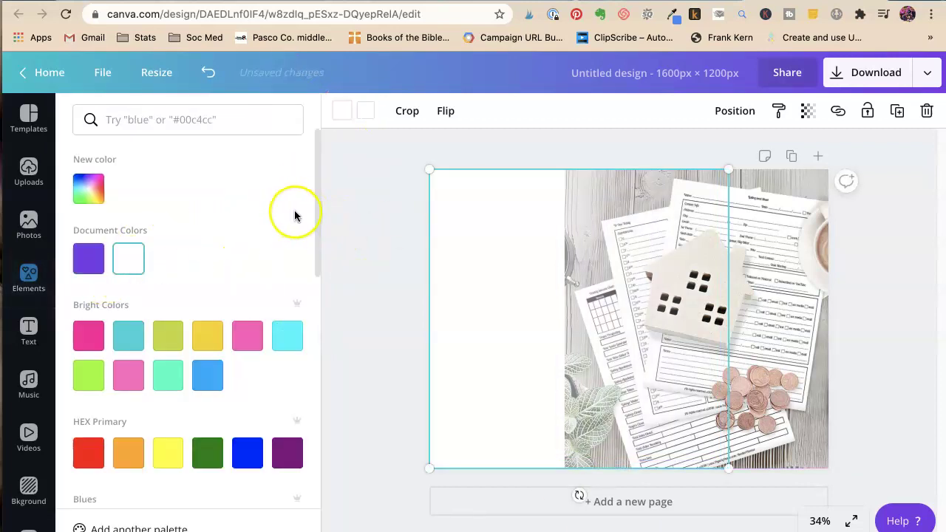
{"action": "left_click", "coordinate": [484, 257]}
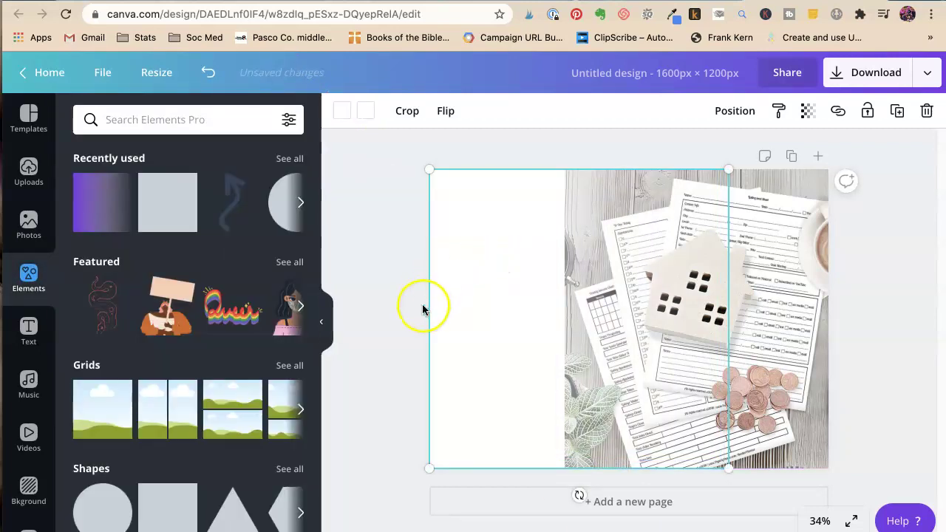
Move the white gradient right so it fades the left edge of the photo, keeping it 1,200 × 1,200 px
{"action": "left_click_drag", "start_coordinate": [432, 322], "coordinate": [549, 328]}
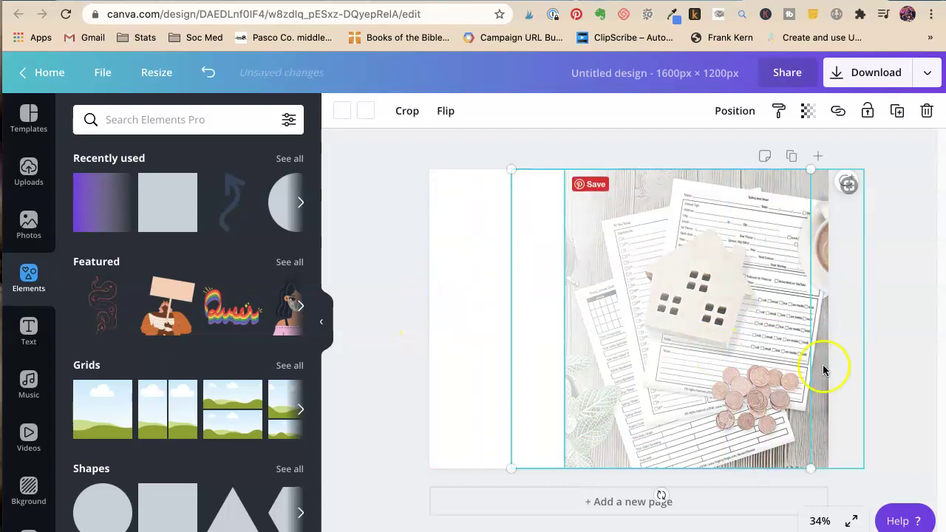
{"action": "left_click_drag", "start_coordinate": [811, 468], "coordinate": [796, 480]}
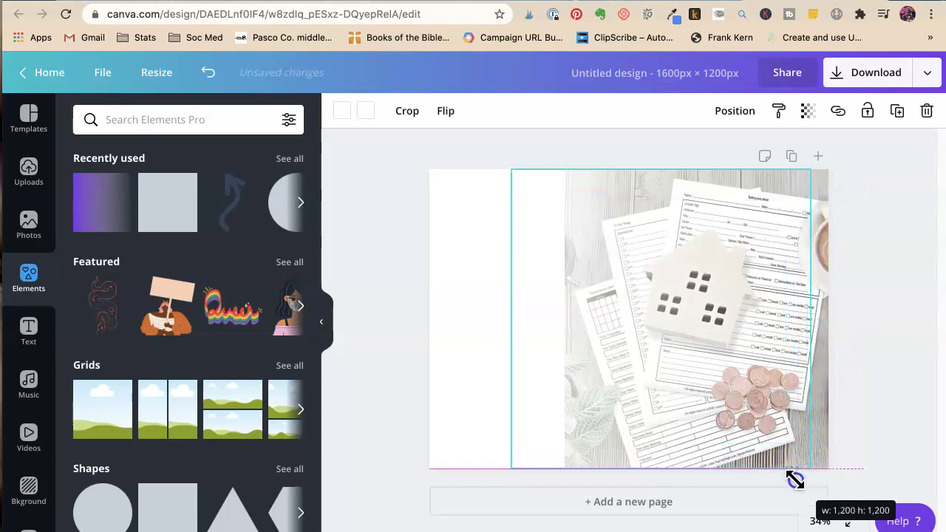
{"action": "mouse_move", "coordinate": [535, 331]}
{"action": "left_mouse_down"}
{"action": "mouse_move", "coordinate": [514, 330]}
{"action": "mouse_move", "coordinate": [525, 330]}
{"action": "left_mouse_up"}
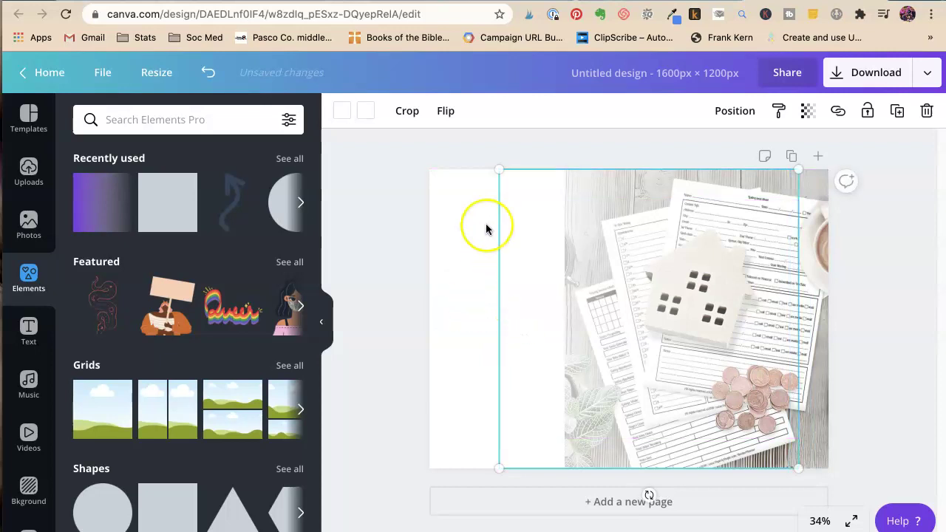
Duplicate the white gradient and lay the copy over the first, slightly further left, to strengthen the fade over the photo
{"action": "left_click", "coordinate": [454, 237]}
{"action": "left_click", "coordinate": [530, 270]}
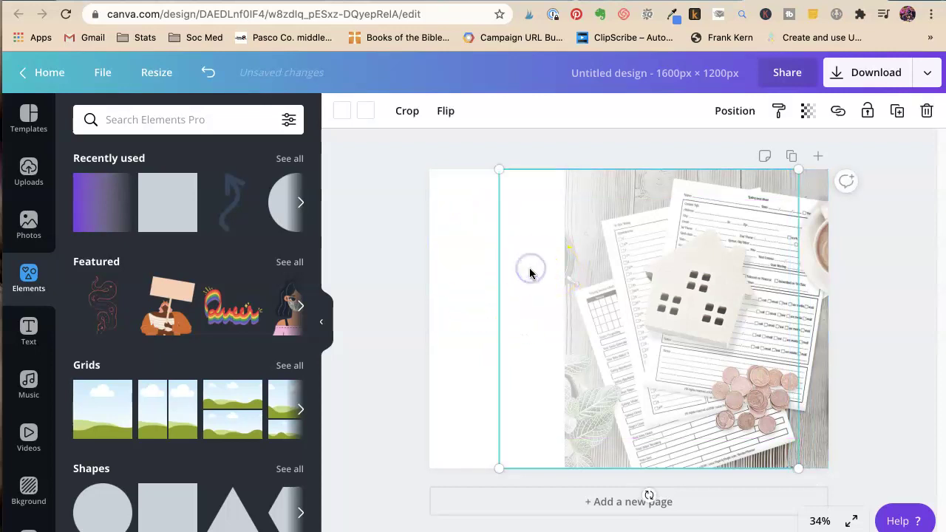
{"action": "left_click_drag", "start_coordinate": [529, 275], "coordinate": [535, 303]}
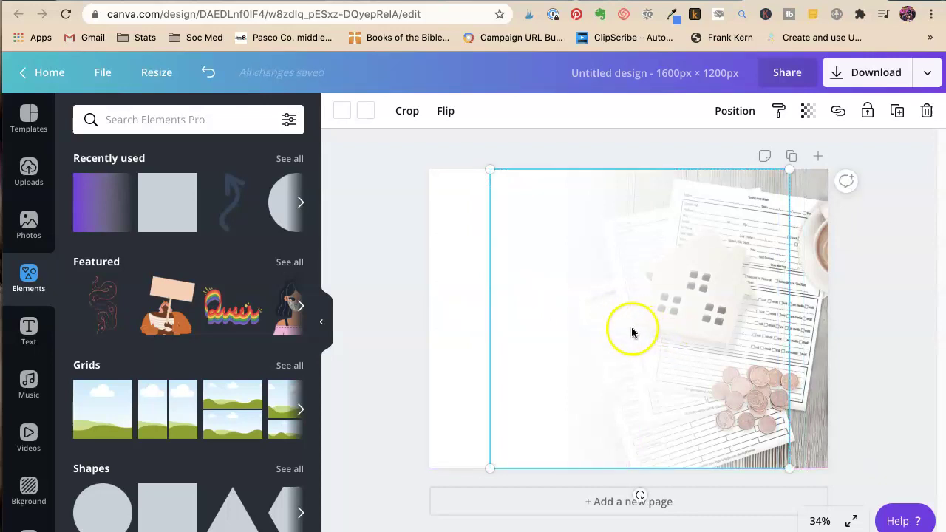
{"action": "left_click", "coordinate": [393, 304]}
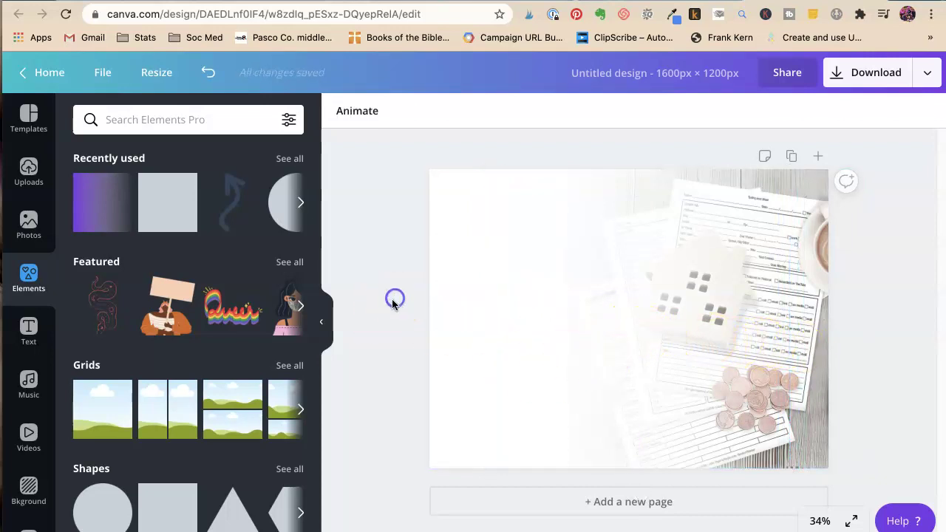
{"action": "left_click", "coordinate": [670, 338]}
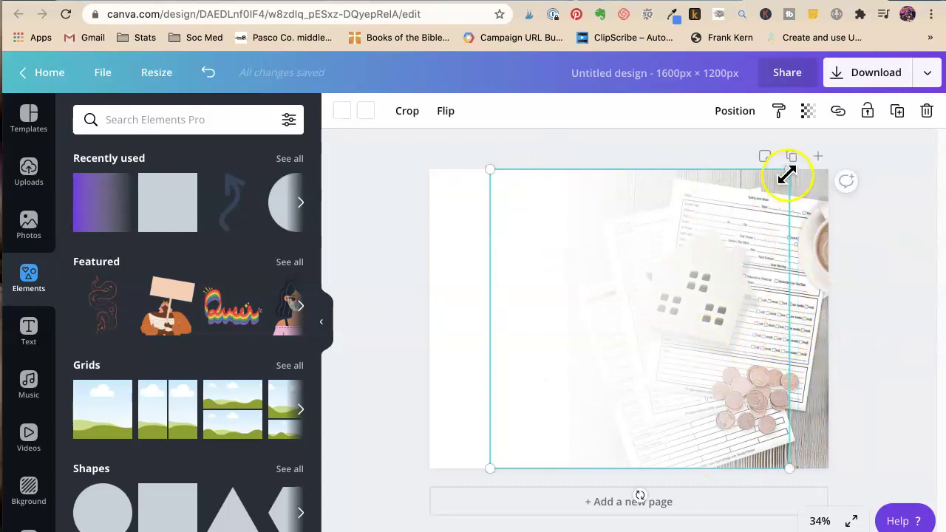
{"action": "mouse_move", "coordinate": [789, 169]}
{"action": "left_mouse_down"}
{"action": "mouse_move", "coordinate": [765, 156]}
{"action": "mouse_move", "coordinate": [792, 164]}
{"action": "left_mouse_up"}
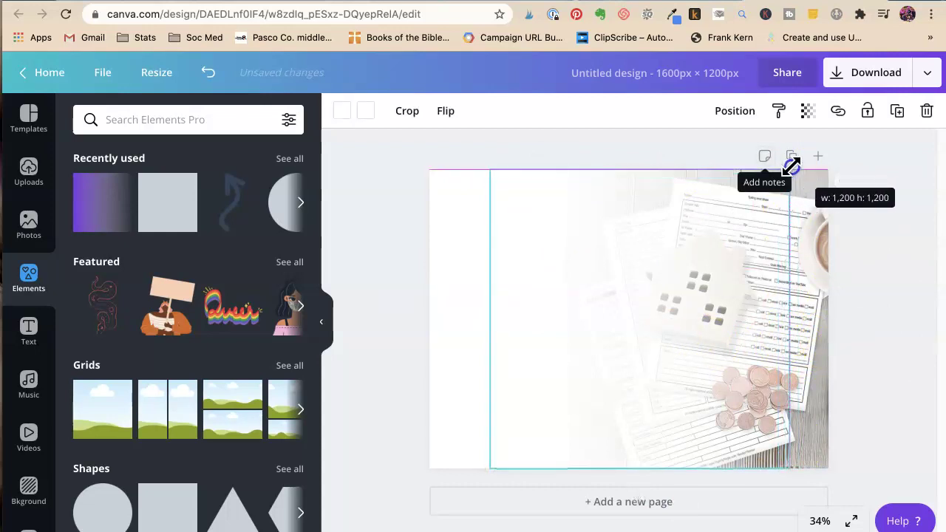
{"action": "left_click", "coordinate": [503, 153]}
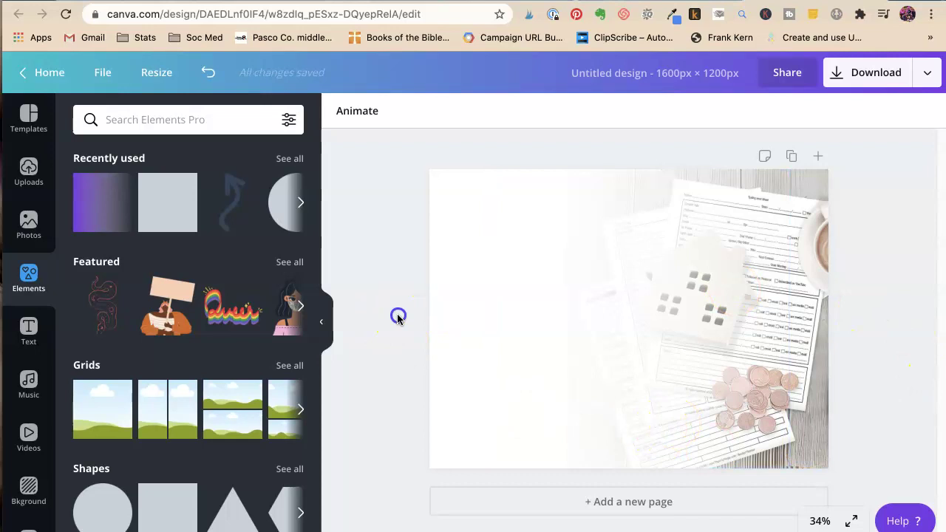
Switch to Etsy and open PaperlyPeople's Real Estate Agent Planner listing from the realtor planner search results
{"action": "key", "text": "ctrl+Tab"}
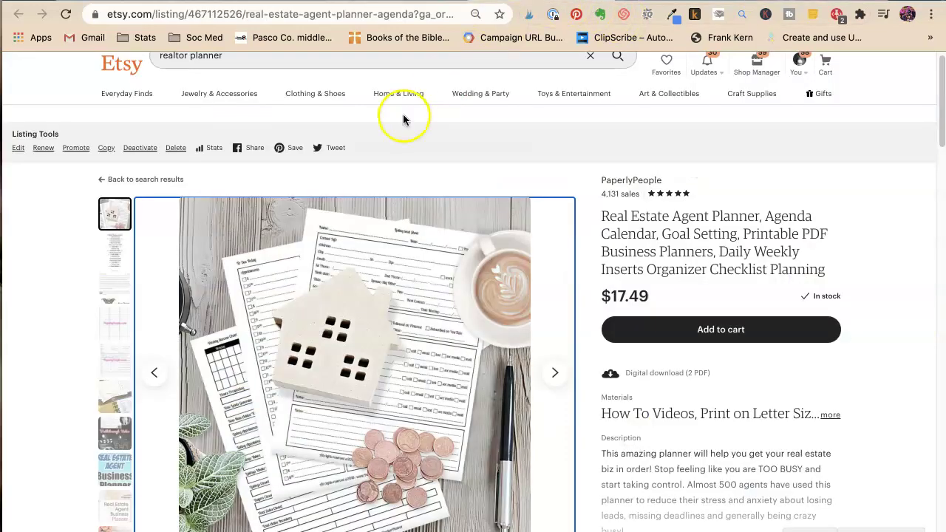
{"action": "key", "text": "super+w"}
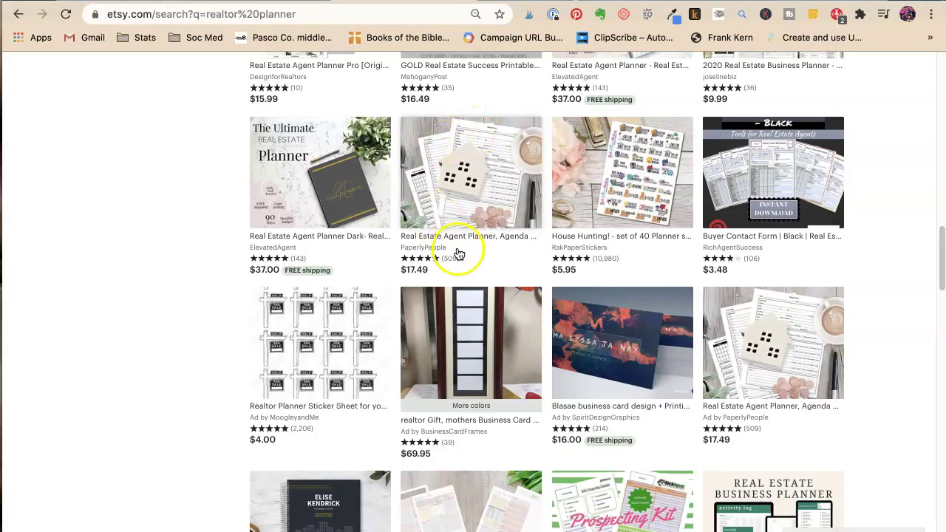
{"action": "scroll", "coordinate": [454, 254], "scroll_direction": "up", "scroll_amount": 2}
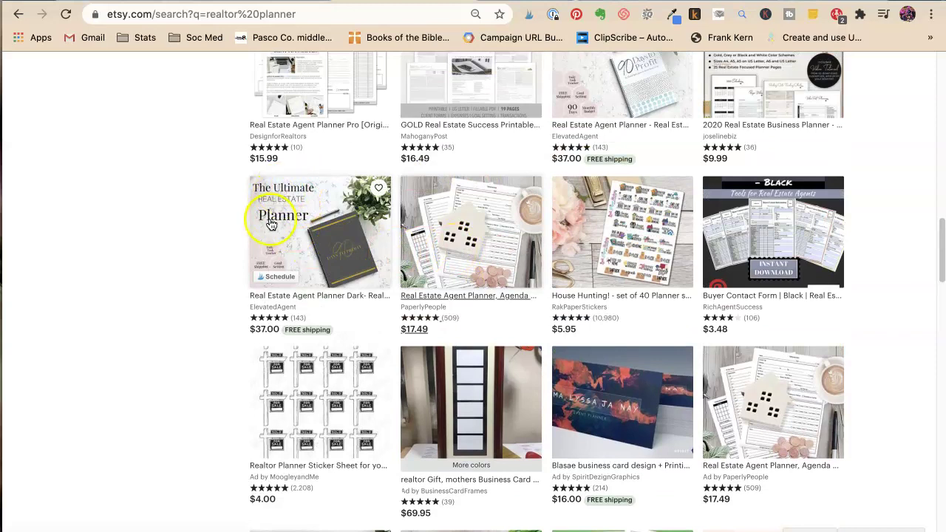
{"action": "left_click", "coordinate": [471, 231]}
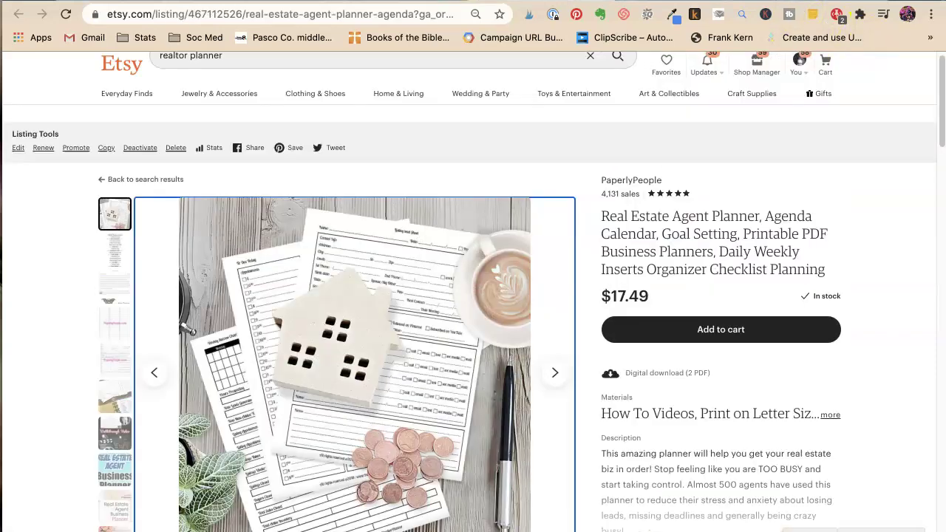
Copy the words "Real Estate Agent Planner" from the start of the listing title
{"action": "left_click_drag", "start_coordinate": [609, 216], "coordinate": [721, 219]}
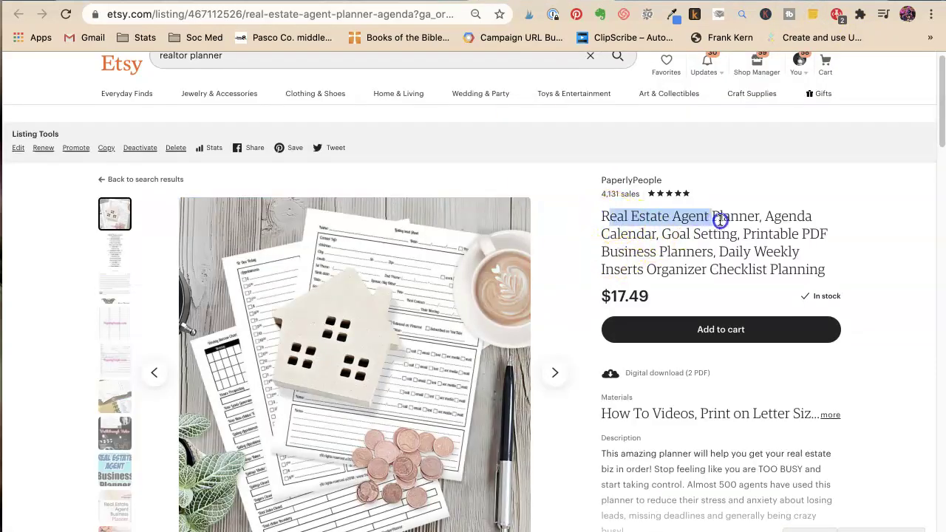
{"action": "left_click", "coordinate": [757, 216]}
{"action": "left_click_drag", "start_coordinate": [758, 214], "coordinate": [607, 210]}
{"action": "key", "text": "super+c"}
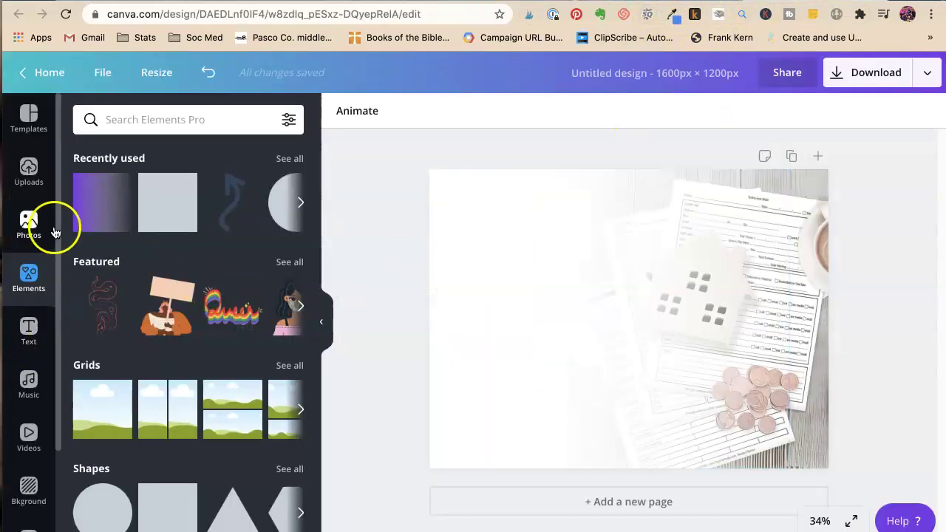
Back in Canva, add a heading with the copied text "Real Estate Agent Planner" and move it to the page's upper-left area
{"action": "left_click", "coordinate": [24, 324]}
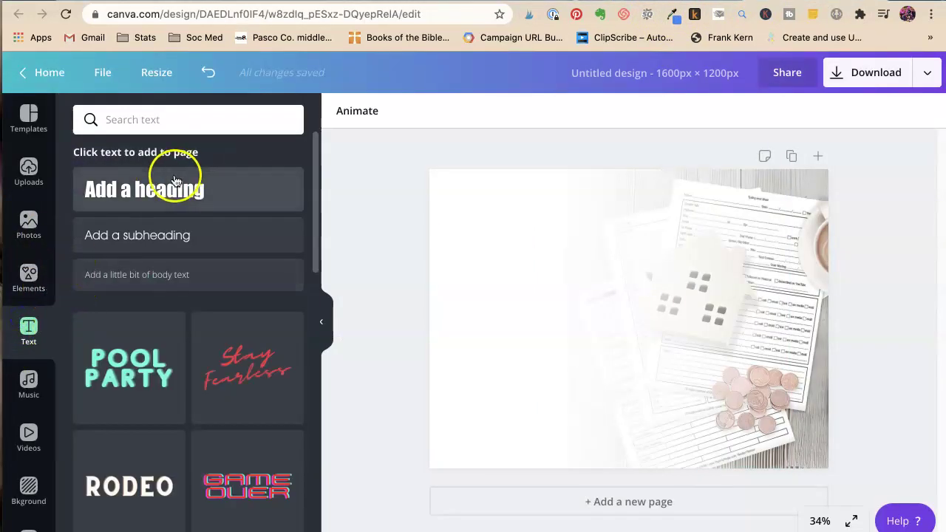
{"action": "left_click", "coordinate": [175, 187]}
{"action": "key", "text": "super+v"}
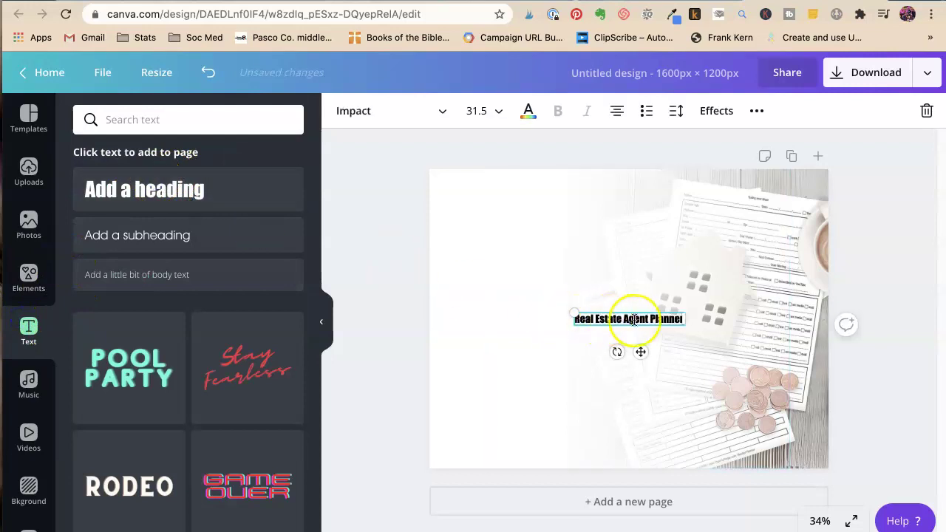
{"action": "left_click", "coordinate": [566, 308]}
{"action": "left_click_drag", "start_coordinate": [606, 324], "coordinate": [486, 200]}
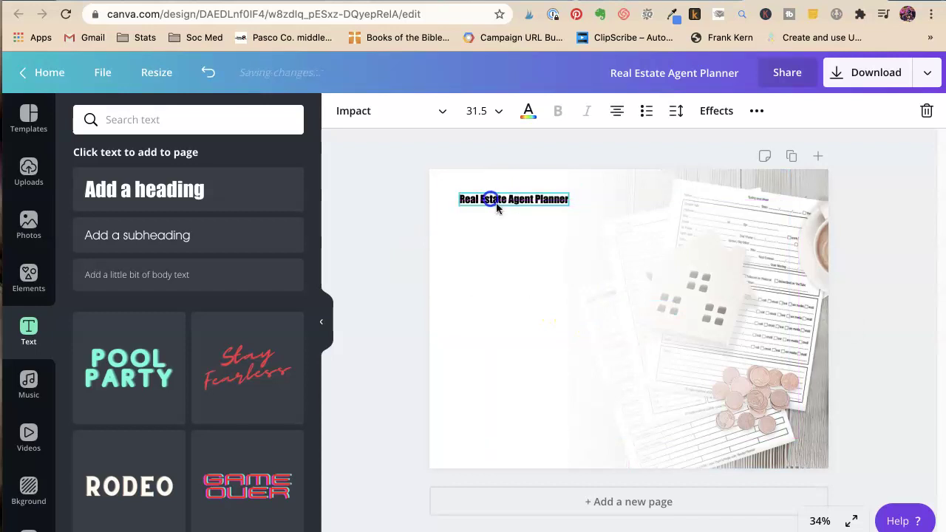
Change the "Real Estate Agent Planner" heading's font to the uploaded AvantGarde Bk BT Book
{"action": "left_click", "coordinate": [502, 205]}
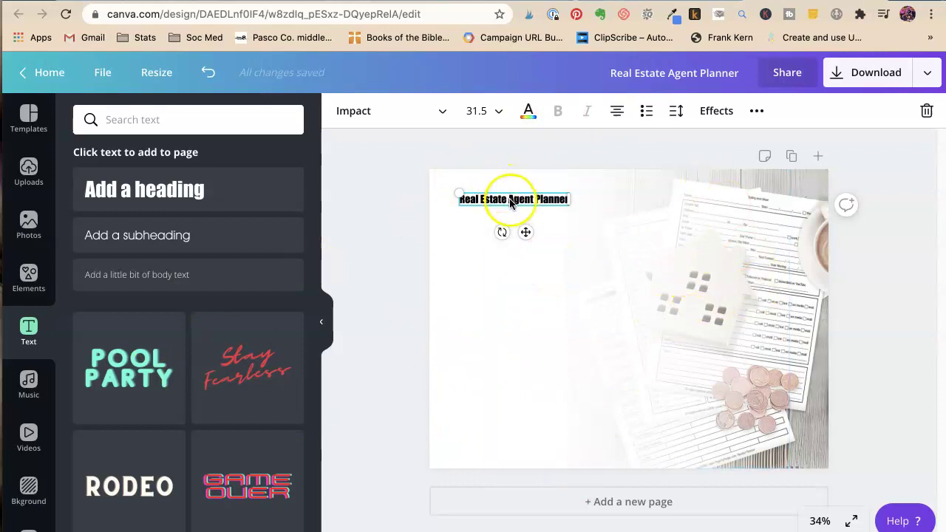
{"action": "left_click", "coordinate": [357, 115]}
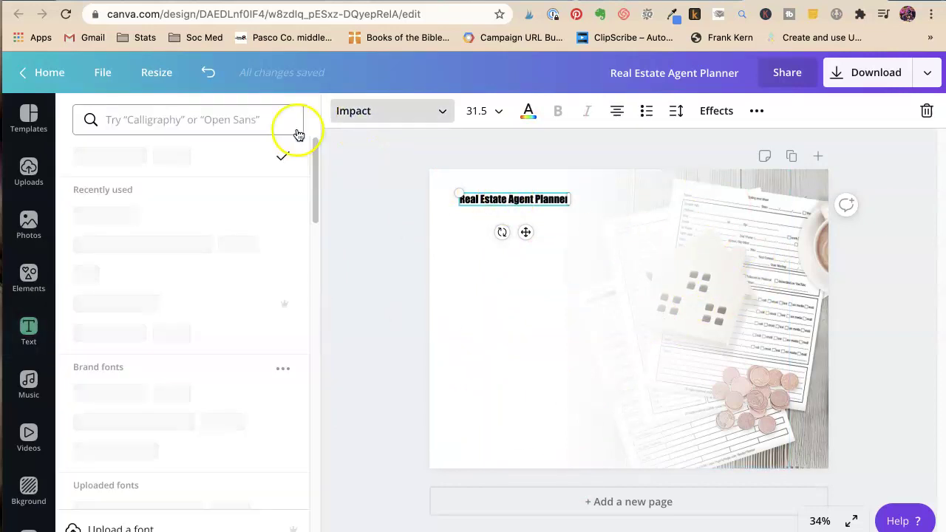
{"action": "scroll", "coordinate": [85, 310], "scroll_direction": "down", "scroll_amount": 3}
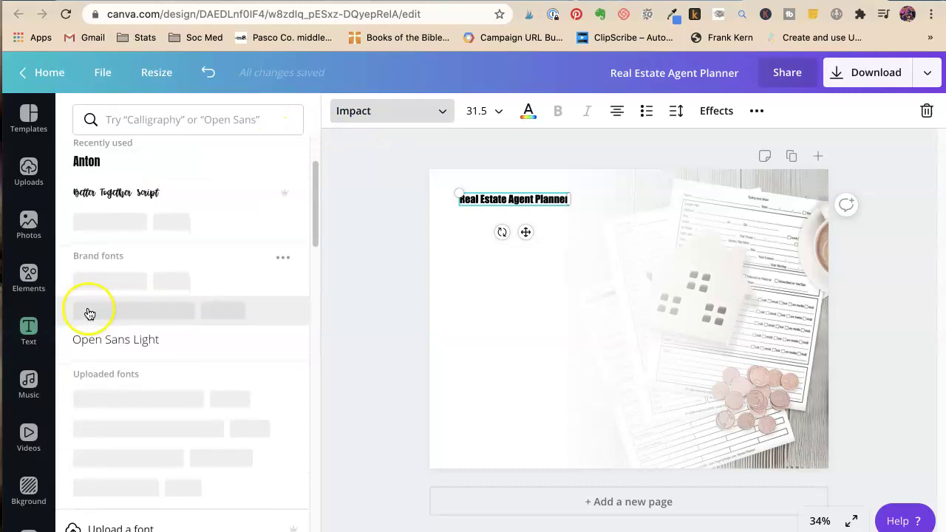
{"action": "scroll", "coordinate": [89, 321], "scroll_direction": "down", "scroll_amount": 5}
{"action": "scroll", "coordinate": [96, 281], "scroll_direction": "up", "scroll_amount": 1}
{"action": "left_click", "coordinate": [102, 245]}
{"action": "left_click", "coordinate": [95, 262]}
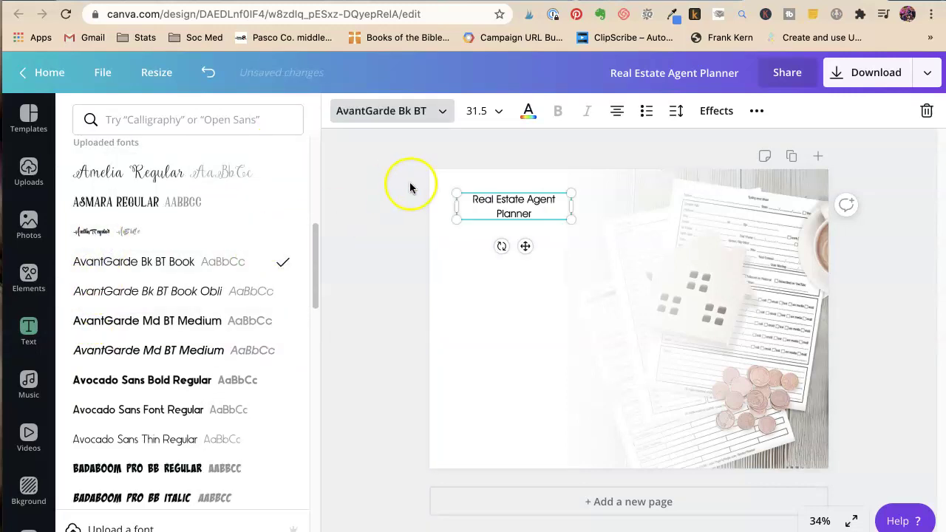
Set the heading's font size to 60
{"action": "left_click", "coordinate": [478, 111]}
{"action": "type", "text": "60"}
{"action": "key", "text": "Return"}
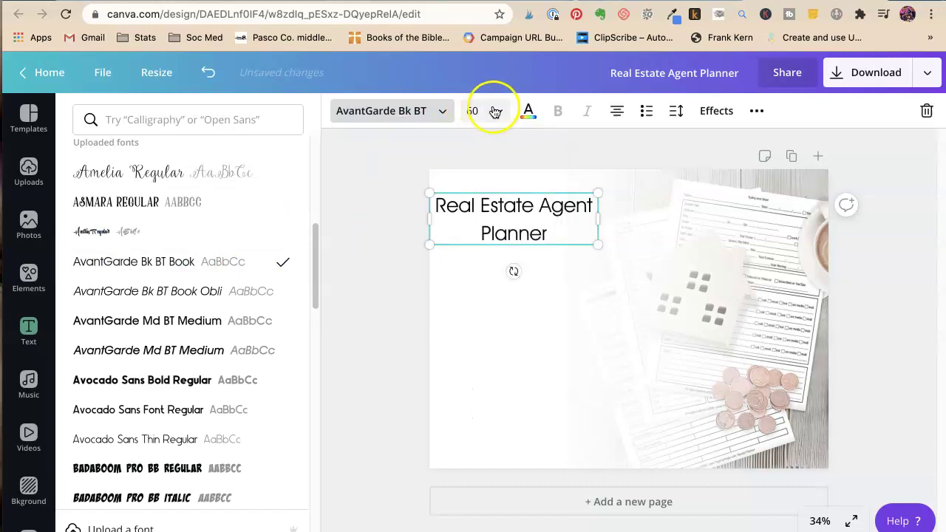
Wrap the heading onto three lines and scale its text box up to about font size 112
{"action": "left_click", "coordinate": [539, 210]}
{"action": "key", "text": "Return"}
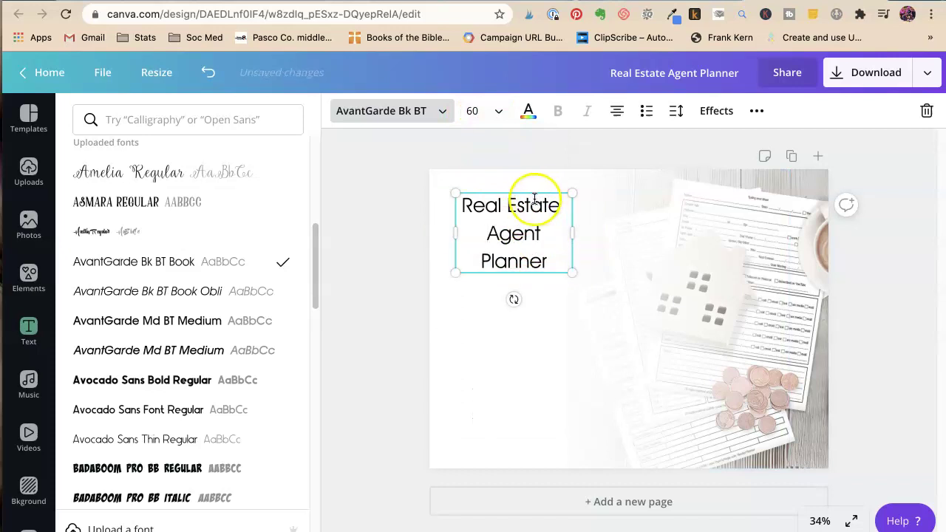
{"action": "left_click_drag", "start_coordinate": [572, 272], "coordinate": [650, 376]}
{"action": "left_click", "coordinate": [374, 216]}
Reduce the heading's line height to 1 and move the heading closer to the page's upper-left corner
{"action": "left_click", "coordinate": [568, 220]}
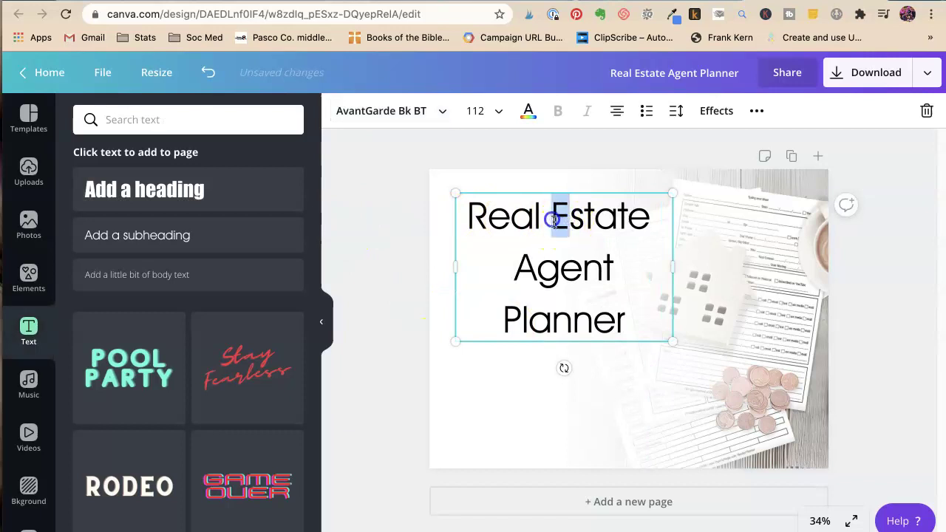
{"action": "key", "text": "ctrl+a"}
{"action": "left_click", "coordinate": [675, 111]}
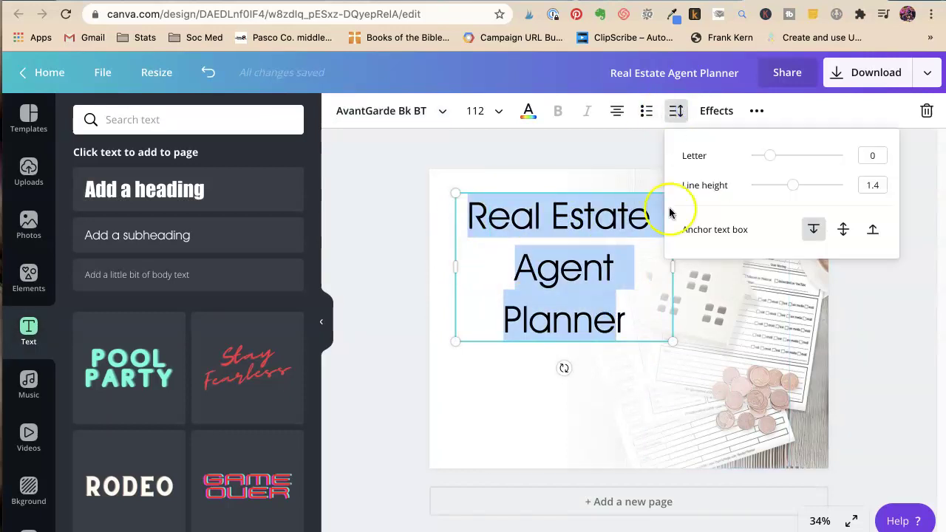
{"action": "mouse_move", "coordinate": [792, 186]}
{"action": "left_mouse_down"}
{"action": "mouse_move", "coordinate": [764, 190]}
{"action": "mouse_move", "coordinate": [774, 190]}
{"action": "left_mouse_up"}
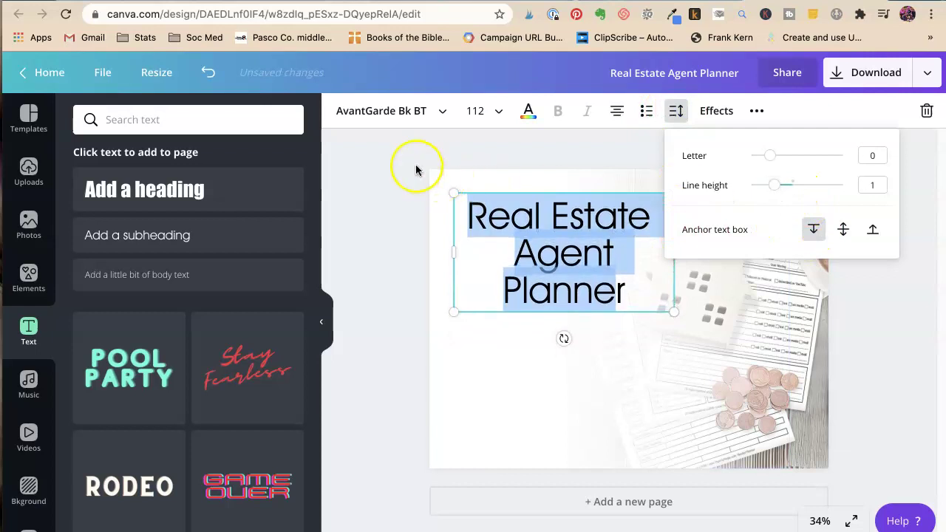
{"action": "left_click", "coordinate": [388, 159]}
{"action": "left_click_drag", "start_coordinate": [547, 244], "coordinate": [523, 230]}
{"action": "left_click", "coordinate": [380, 282]}
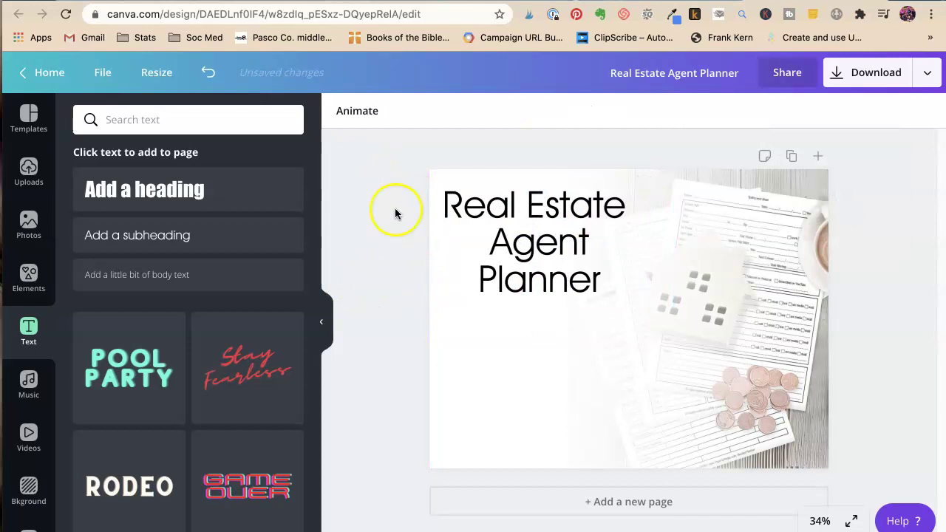
Add a bulleted subheading, enlarge it to about font size 48.3 and place it just below the heading
{"action": "left_click", "coordinate": [95, 236]}
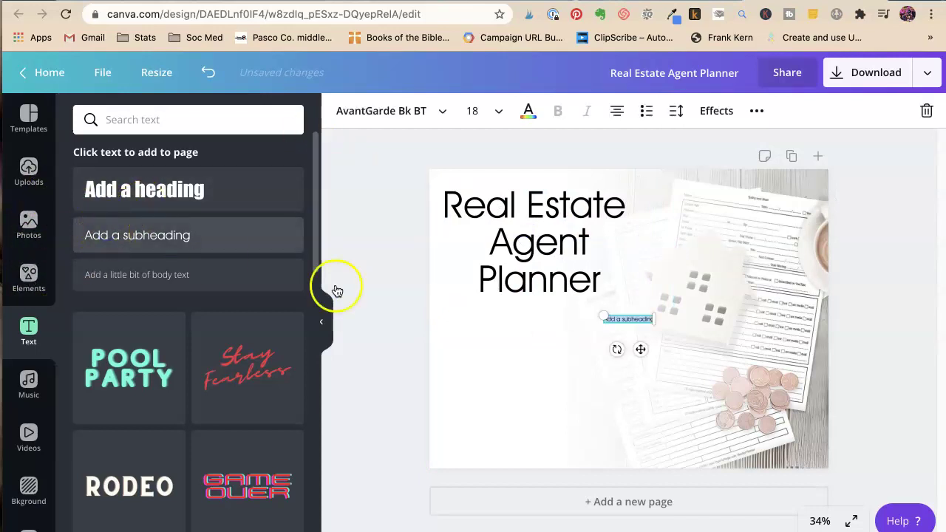
{"action": "left_click", "coordinate": [657, 118]}
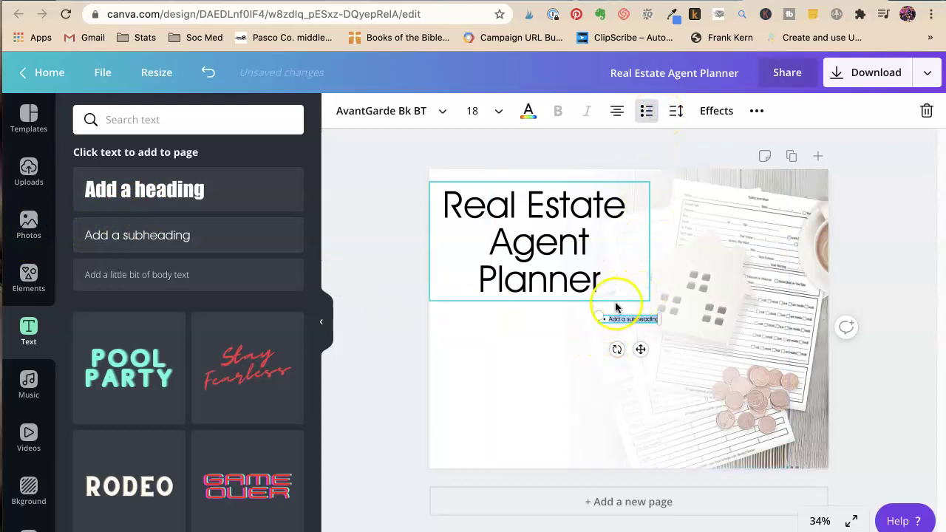
{"action": "left_click_drag", "start_coordinate": [624, 317], "coordinate": [618, 378]}
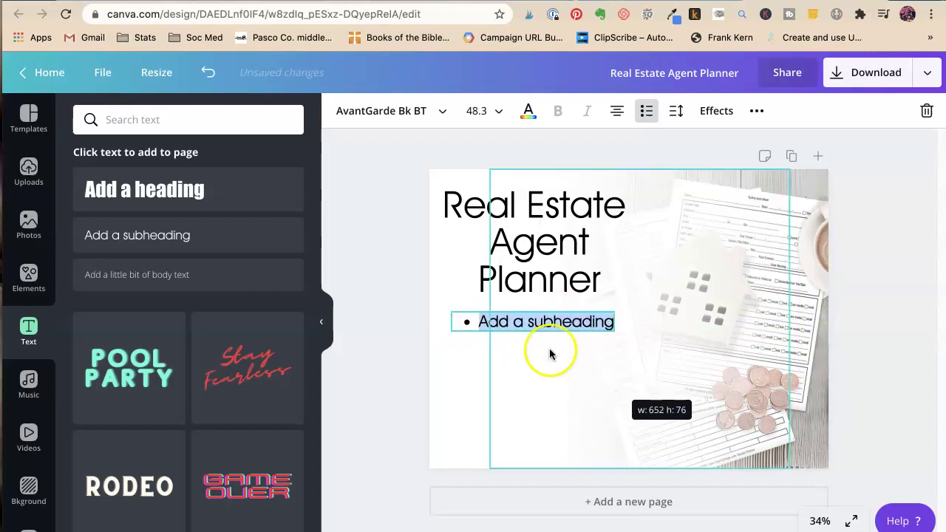
Replace the subheading's placeholder text with "Goal Setting" and start a second bullet
{"action": "left_click", "coordinate": [500, 323]}
{"action": "left_click_drag", "start_coordinate": [481, 323], "coordinate": [611, 321]}
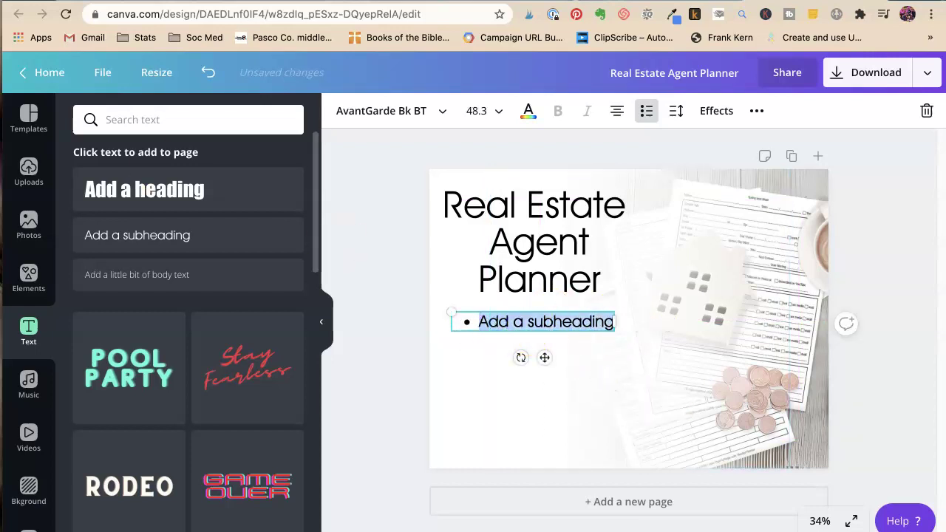
{"action": "type", "text": "Goal Setting"}
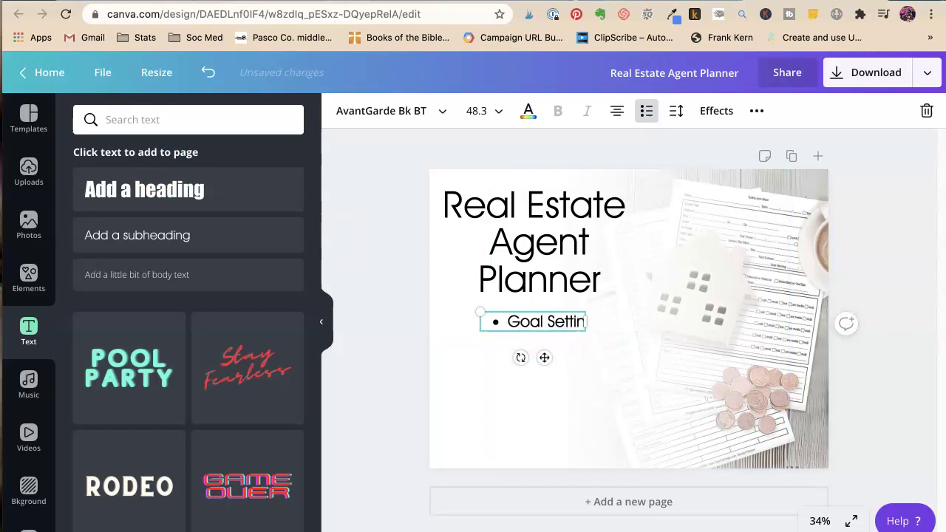
{"action": "key", "text": "Return"}
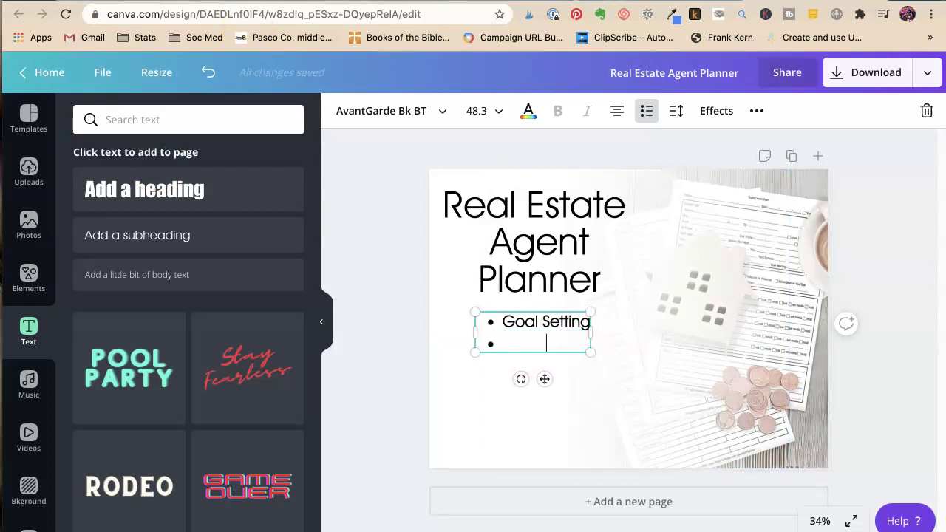
Consult the Etsy listing title, and back in Canva add the bullets "Printable", "Daily & Weekly", "Never Lose A Lead" and "For Buyer and Seller Agents"
{"action": "key", "text": "ctrl+Tab"}
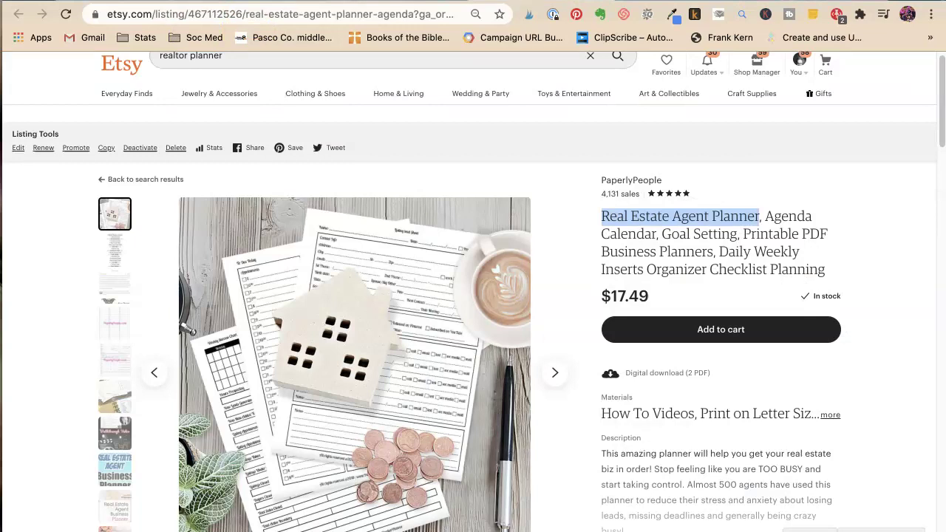
{"action": "key", "text": "ctrl+shift+Tab"}
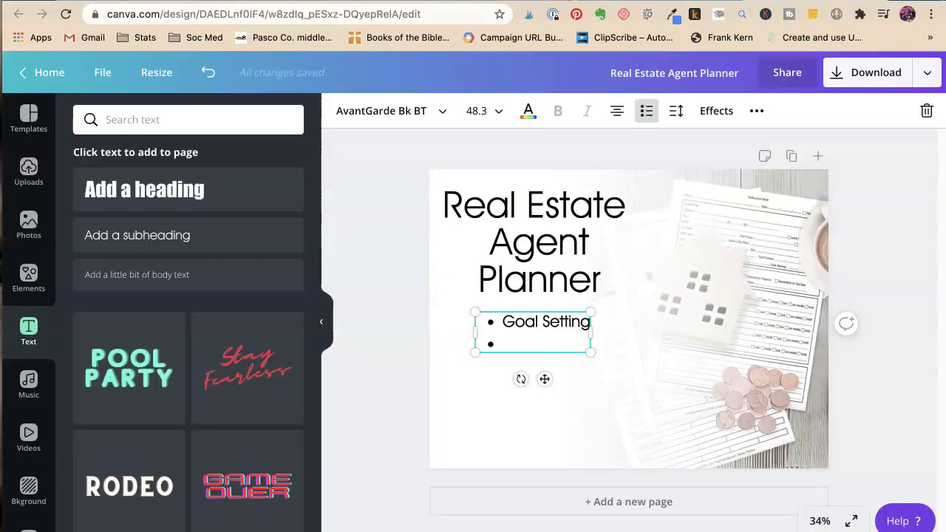
{"action": "type", "text": "Printable"}
{"action": "key", "text": "Return"}
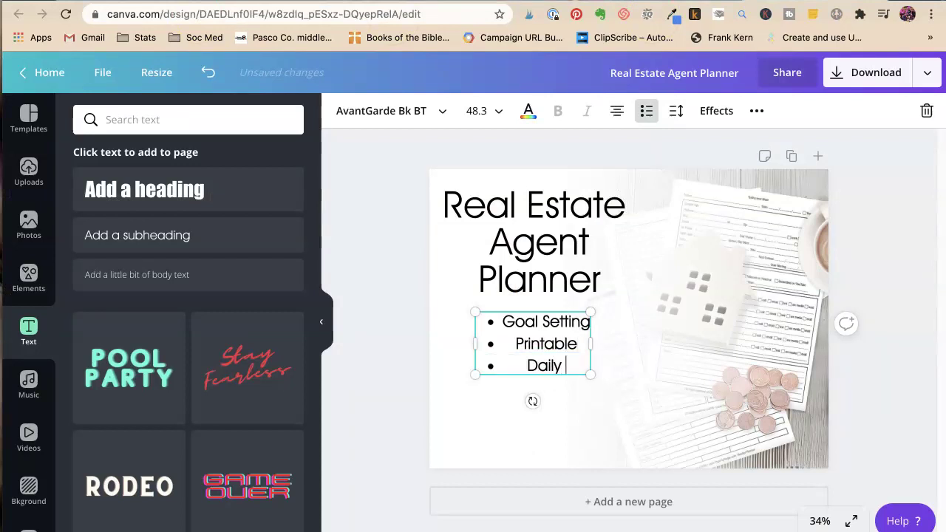
{"action": "type", "text": "Daily & Weekly"}
{"action": "key", "text": "Return"}
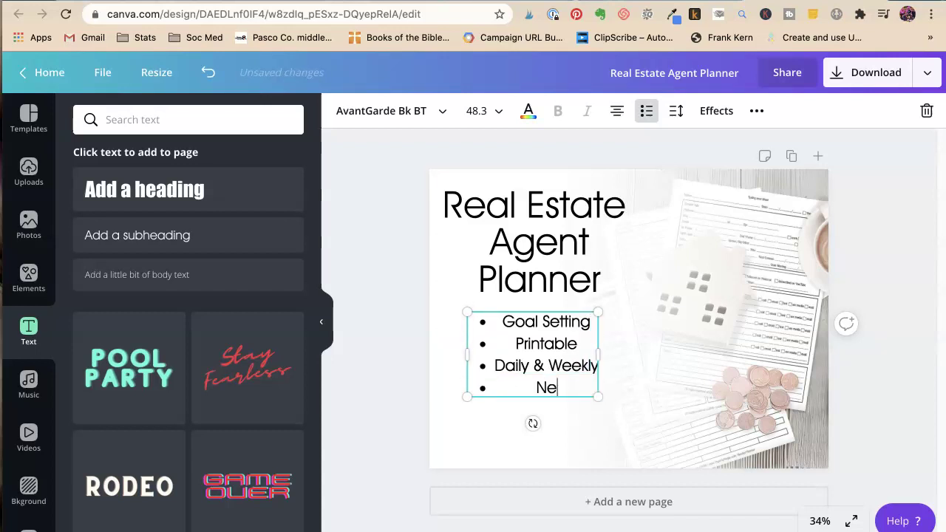
{"action": "type", "text": "Never Lose A Lead"}
{"action": "key", "text": "Return"}
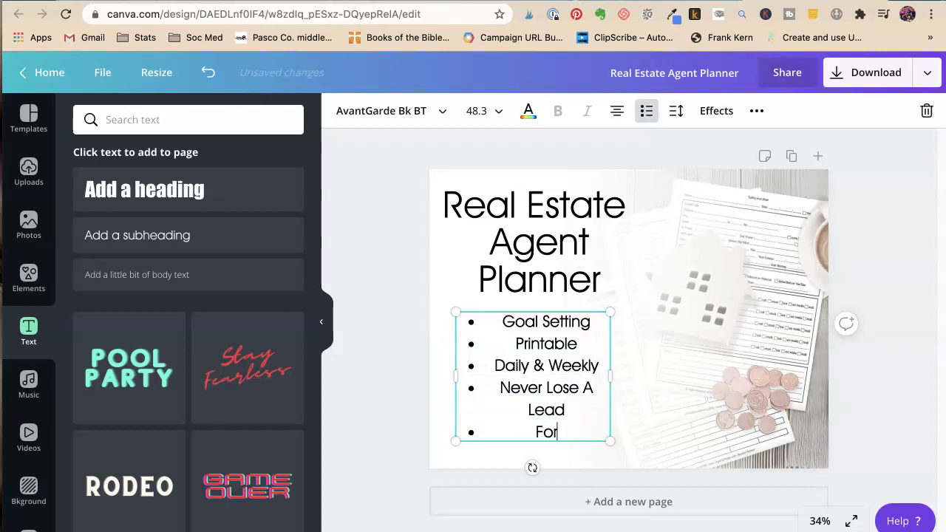
{"action": "type", "text": "For Buyer and Seller "}
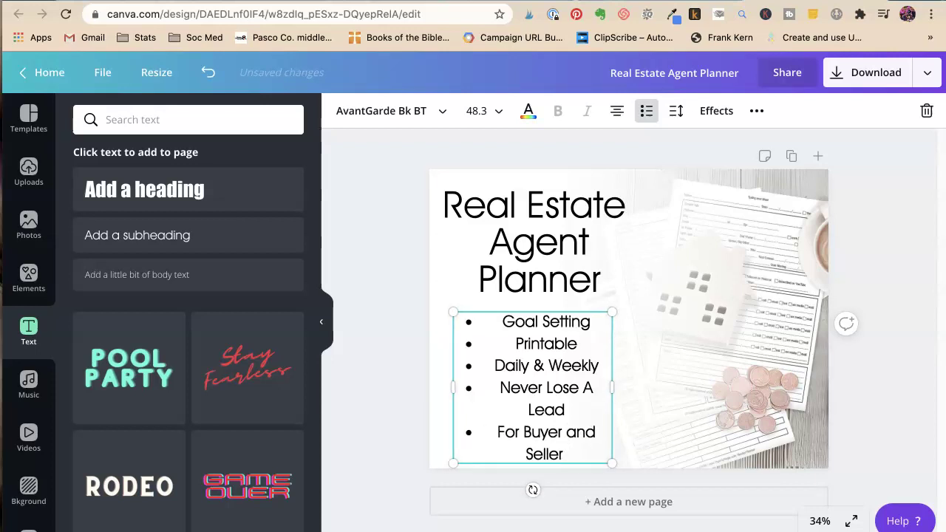
{"action": "type", "text": "Agents"}
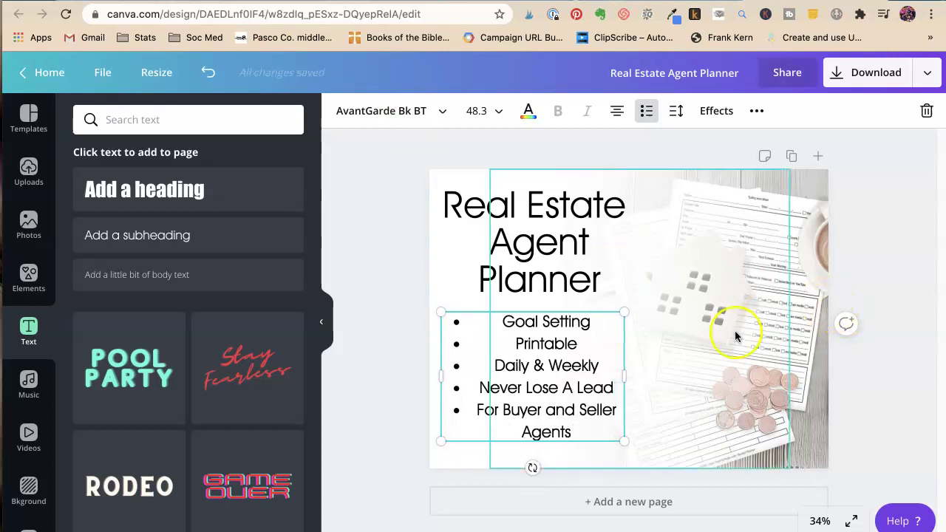
Left-align all five bullets in the feature list
{"action": "left_click", "coordinate": [618, 112]}
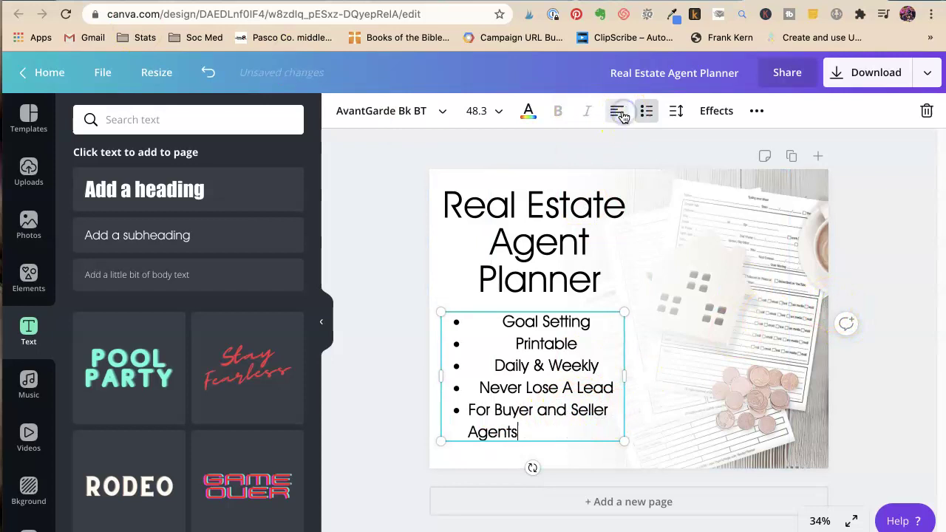
{"action": "left_click", "coordinate": [614, 113]}
{"action": "left_click", "coordinate": [516, 353]}
{"action": "left_click", "coordinate": [615, 111]}
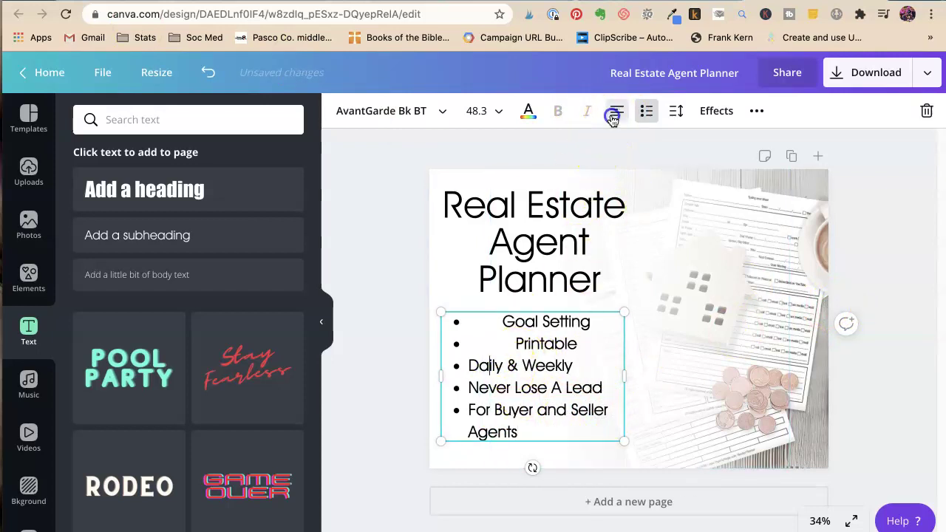
{"action": "left_click", "coordinate": [527, 344]}
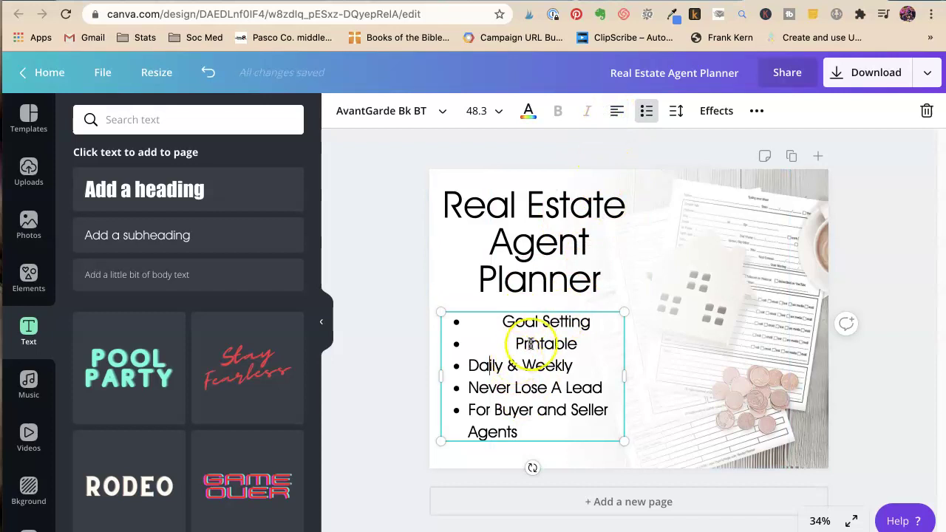
{"action": "left_click", "coordinate": [617, 110]}
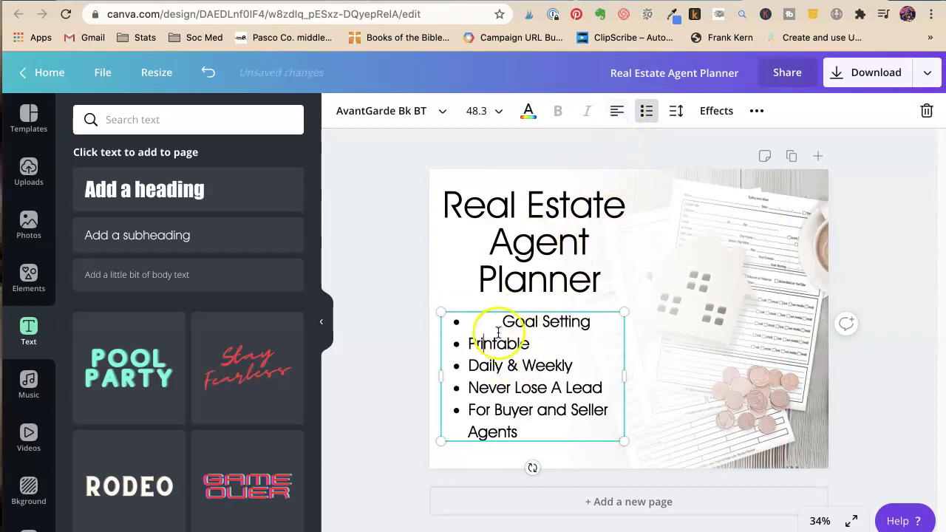
{"action": "left_click", "coordinate": [612, 112]}
{"action": "left_click", "coordinate": [362, 241]}
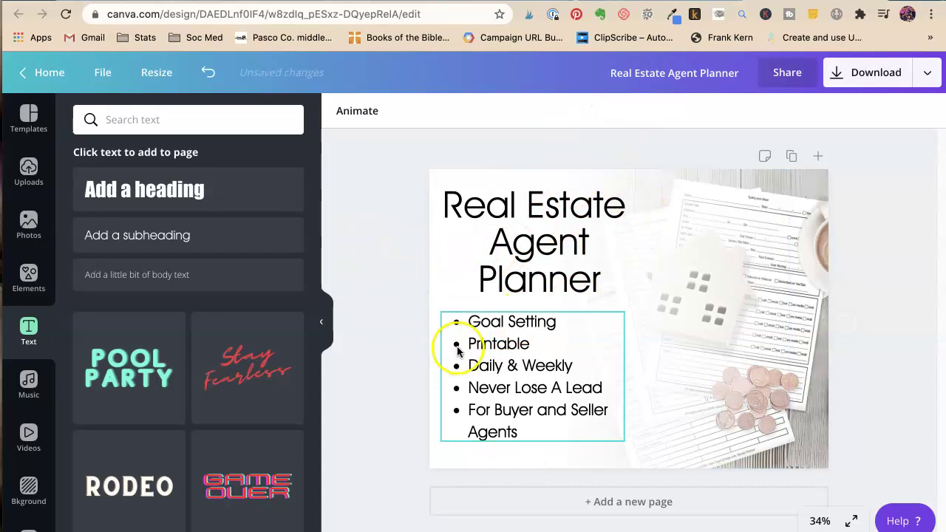
Enlarge the bullet list to about font size 55.7 and position it beneath the heading
{"action": "left_click_drag", "start_coordinate": [459, 351], "coordinate": [464, 349]}
{"action": "left_click_drag", "start_coordinate": [627, 441], "coordinate": [647, 464]}
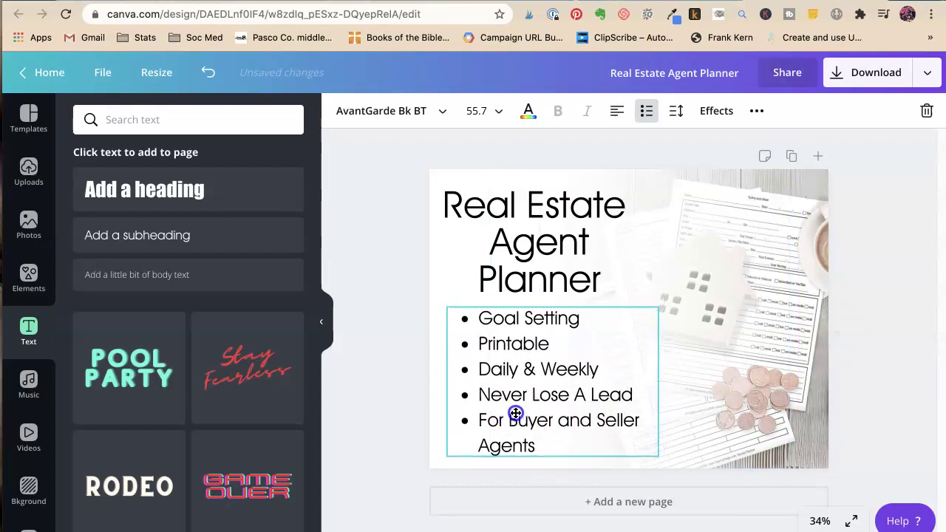
{"action": "left_click", "coordinate": [418, 380]}
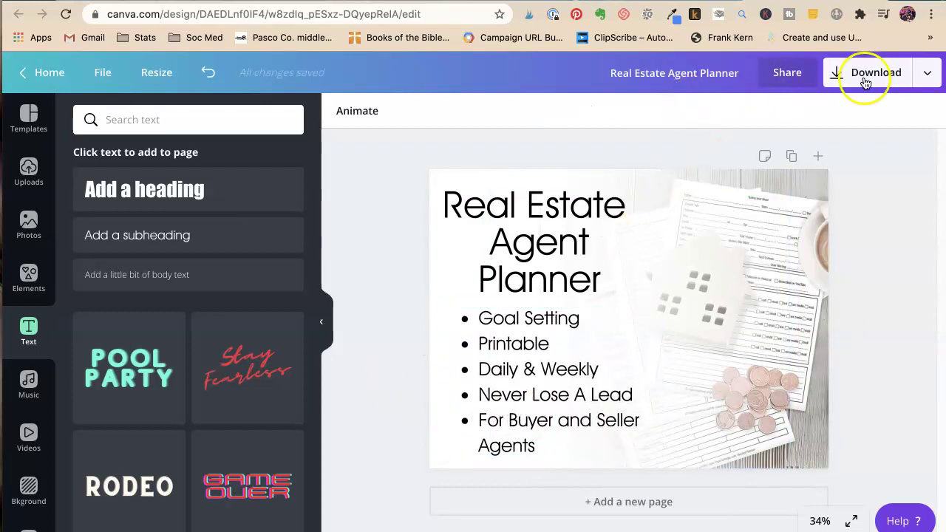
Choose the download file type and download the design at 1600 × 1200 px
{"action": "left_click", "coordinate": [924, 74]}
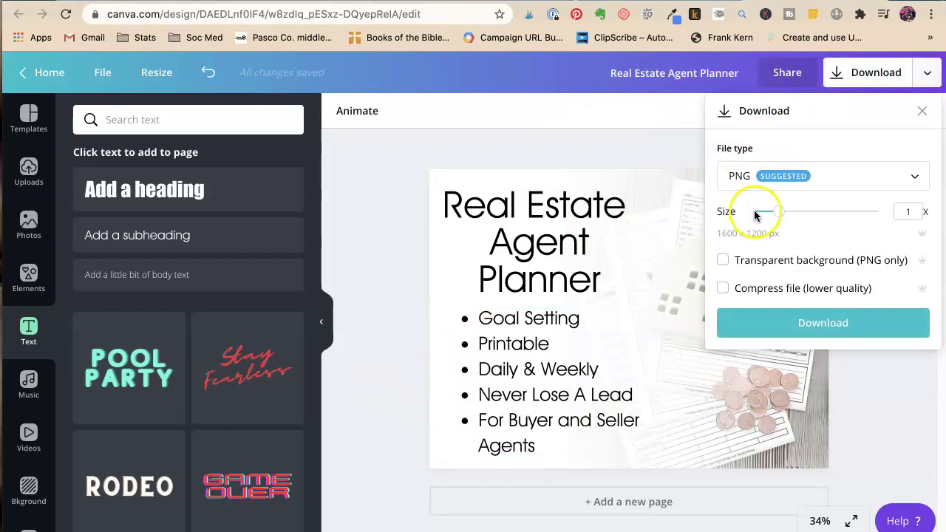
{"action": "left_click", "coordinate": [762, 188]}
{"action": "left_click", "coordinate": [757, 229]}
{"action": "left_click", "coordinate": [791, 316]}
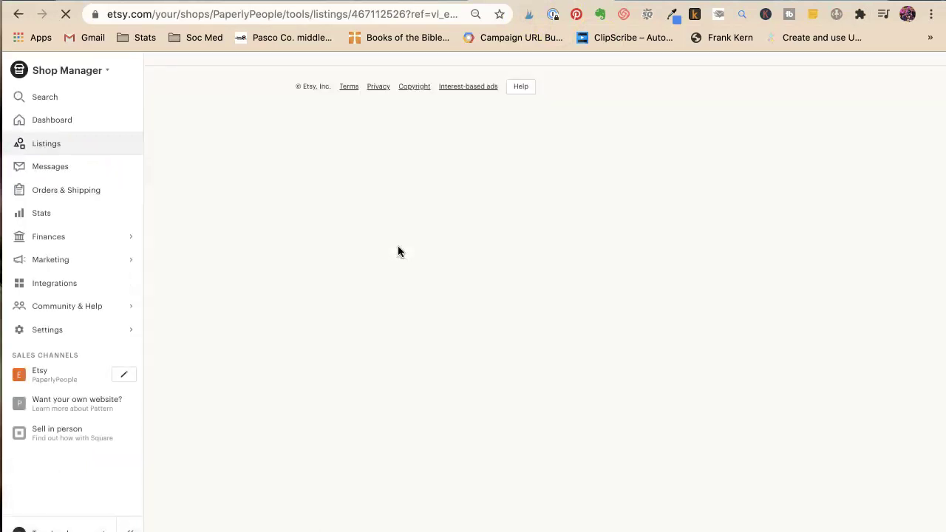
Delete the ninth photo from the Etsy listing and upload "Real Estate Agent Planner.jpg" from the Delete Me folder on the Desktop
{"action": "left_click", "coordinate": [396, 252]}
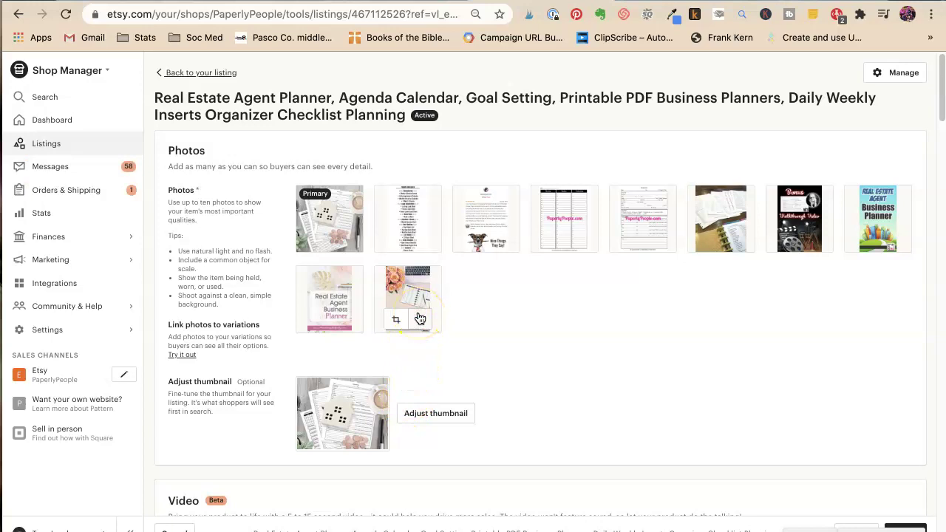
{"action": "left_click", "coordinate": [879, 213]}
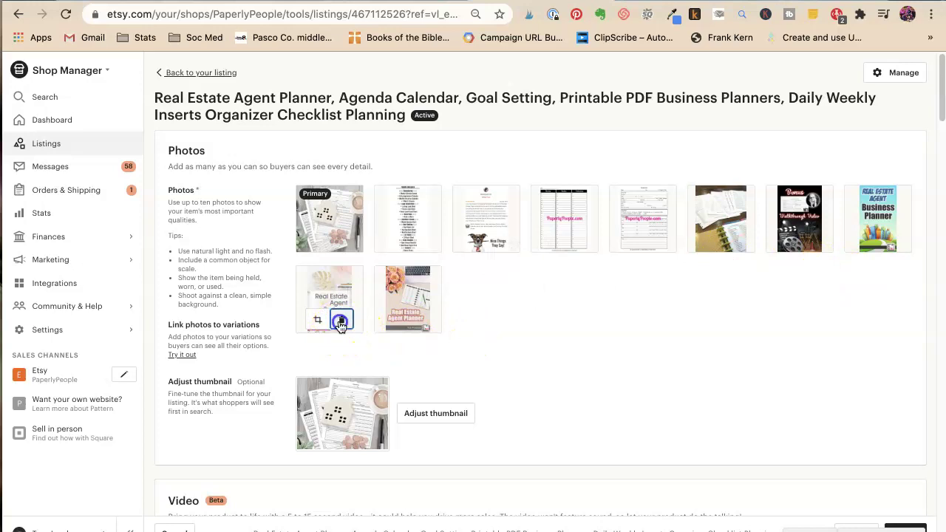
{"action": "left_click", "coordinate": [341, 322]}
{"action": "left_click", "coordinate": [411, 313]}
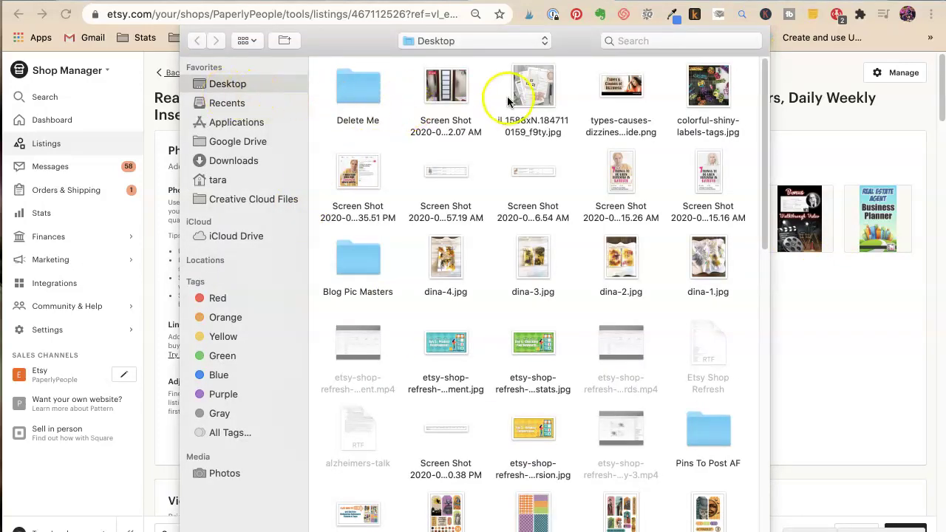
{"action": "double_click", "coordinate": [349, 92]}
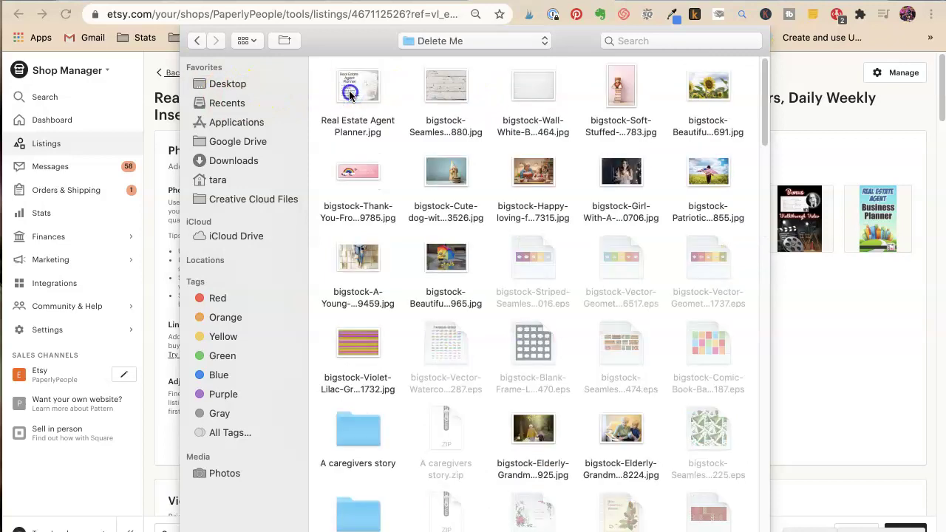
{"action": "double_click", "coordinate": [350, 95]}
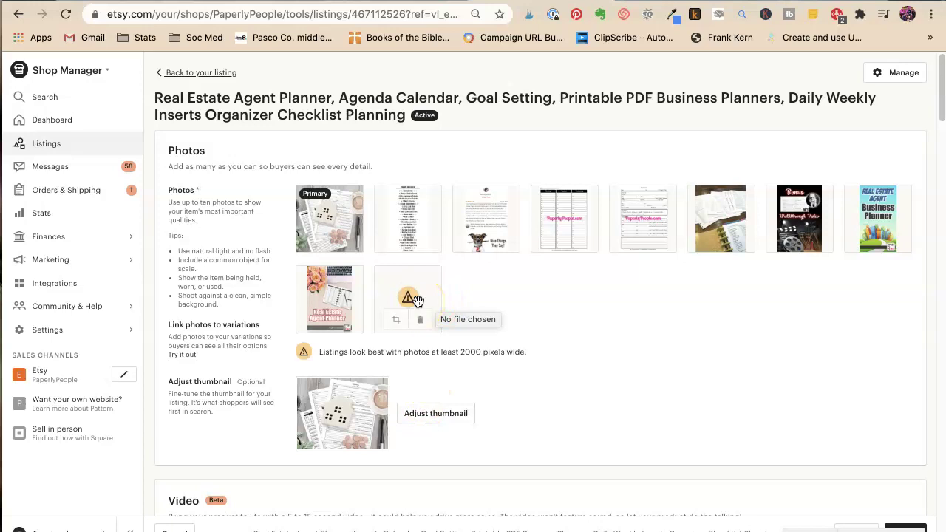
Make the newly uploaded planner image the listing's primary photo and publish the listing changes
{"action": "left_click_drag", "start_coordinate": [407, 296], "coordinate": [320, 216]}
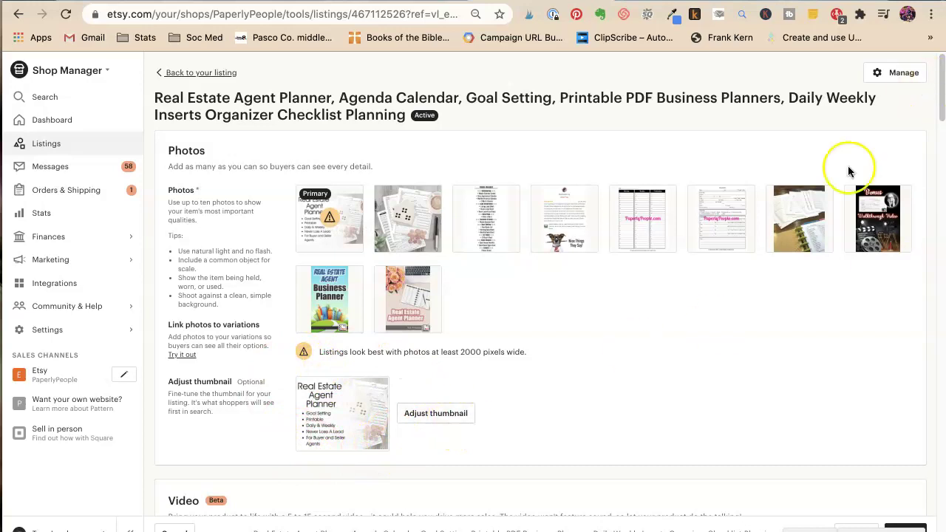
{"action": "scroll", "coordinate": [570, 395], "scroll_direction": "down", "scroll_amount": 15}
{"action": "left_click", "coordinate": [915, 526]}
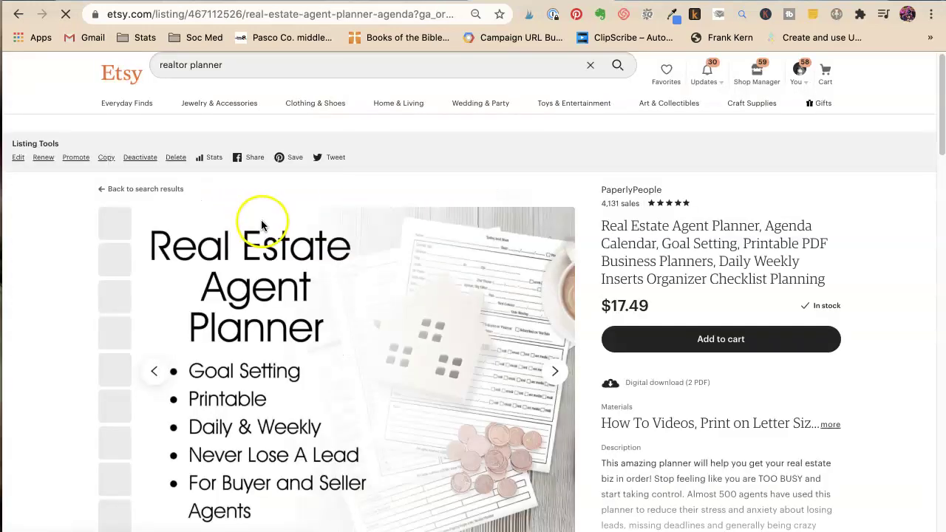
Search Etsy for "realtor planner" and compare the listing's new thumbnail with the competing planners in the results
{"action": "left_click", "coordinate": [191, 64]}
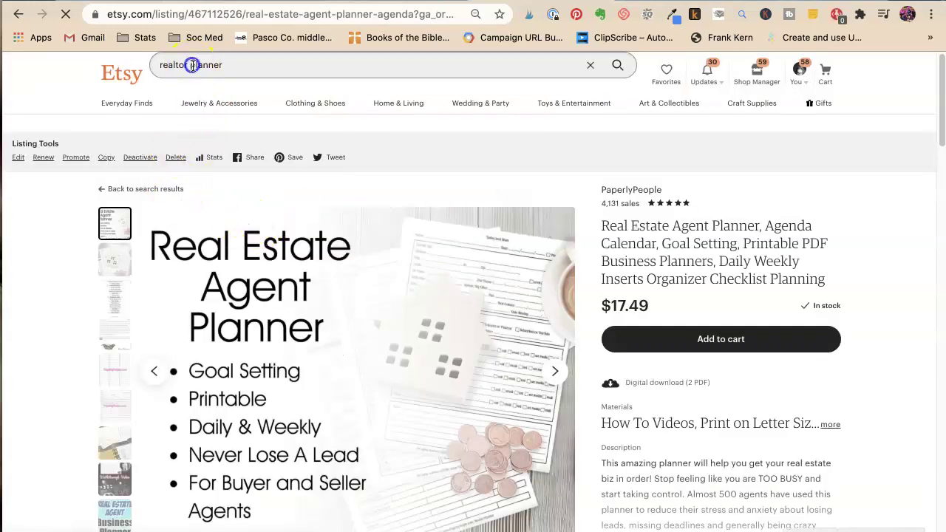
{"action": "left_click", "coordinate": [387, 102]}
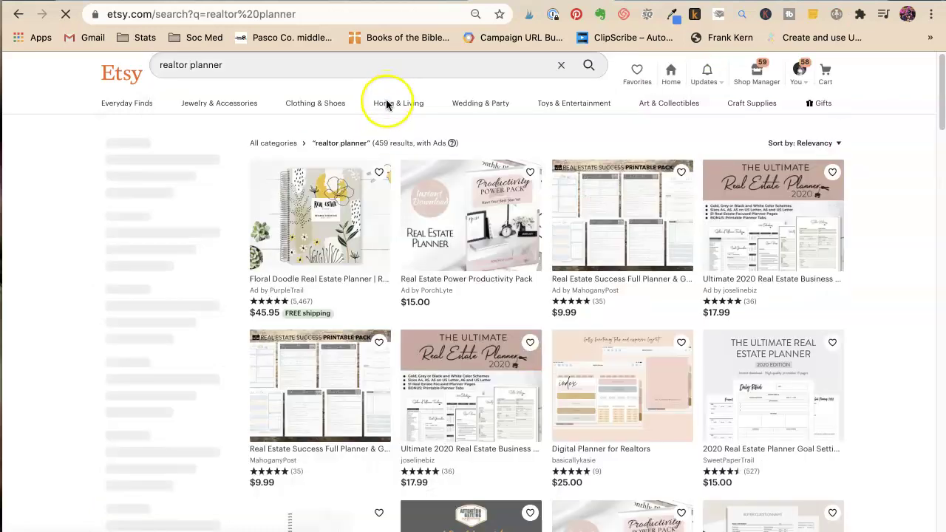
{"action": "scroll", "coordinate": [584, 204], "scroll_direction": "down", "scroll_amount": 3}
{"action": "scroll", "coordinate": [530, 214], "scroll_direction": "down", "scroll_amount": 4}
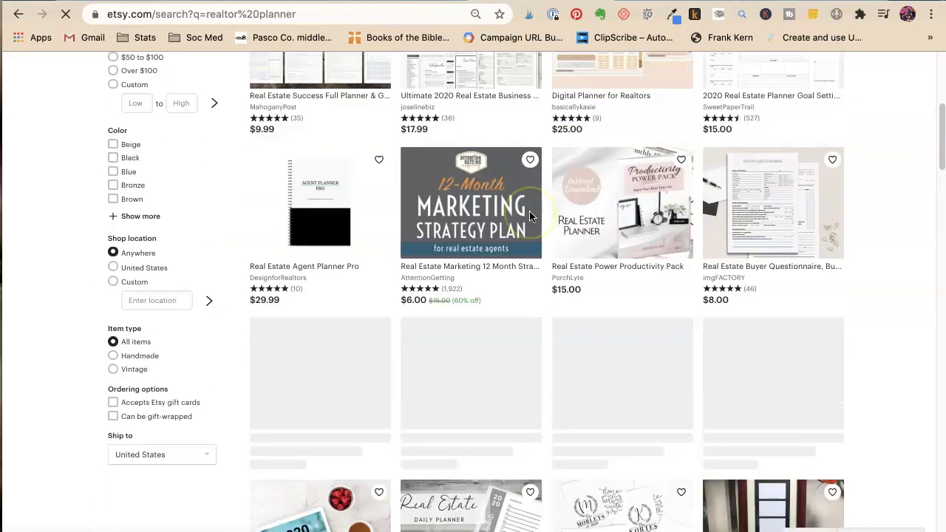
{"action": "scroll", "coordinate": [529, 211], "scroll_direction": "down", "scroll_amount": 8}
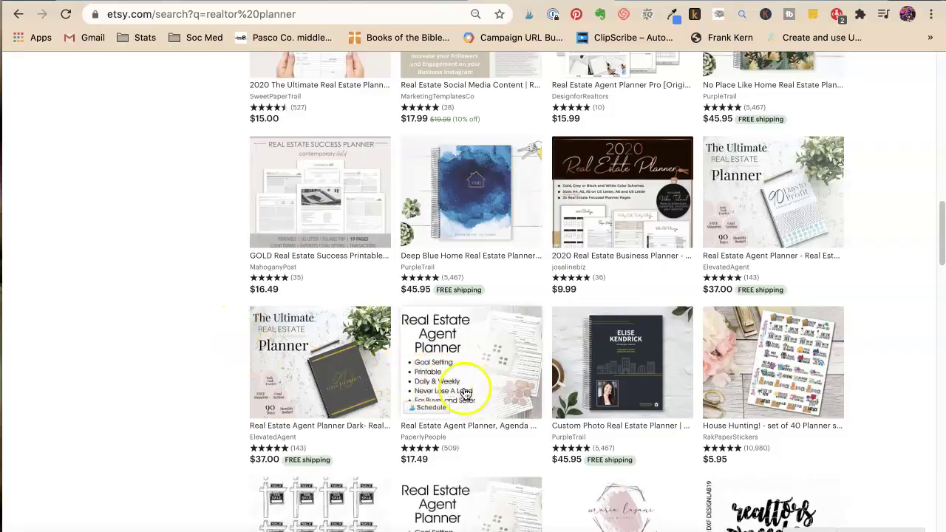
{"action": "scroll", "coordinate": [581, 412], "scroll_direction": "up", "scroll_amount": 1}
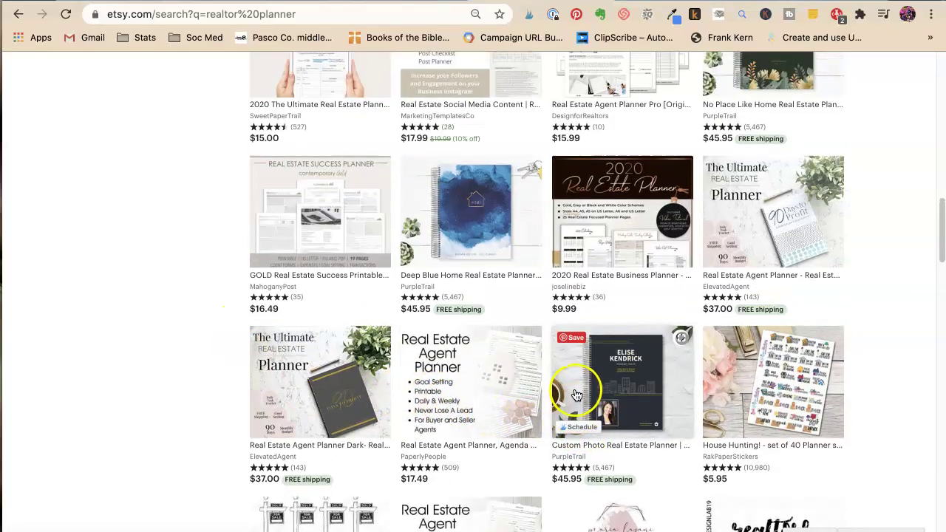
{"action": "scroll", "coordinate": [579, 392], "scroll_direction": "up", "scroll_amount": 1}
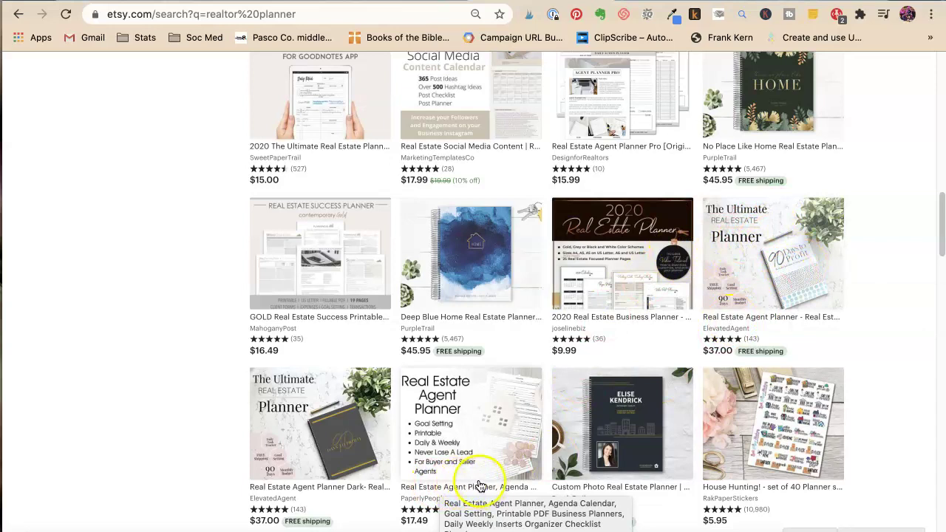
{"action": "mouse_move", "coordinate": [444, 403]}
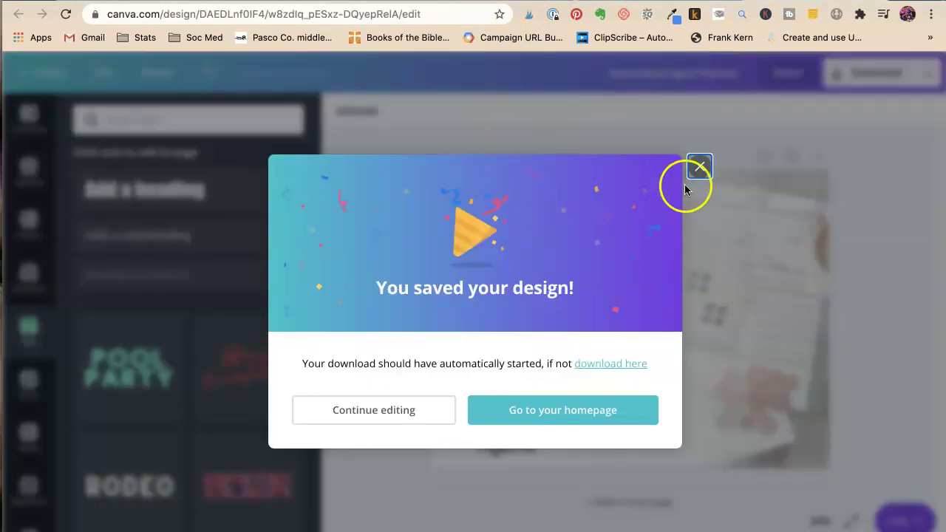
Return to the Canva design and widen the heading's text box to about 930 px so "Agent Planner" fits on one line
{"action": "left_click", "coordinate": [697, 165]}
{"action": "left_click", "coordinate": [511, 234]}
{"action": "double_click", "coordinate": [479, 274]}
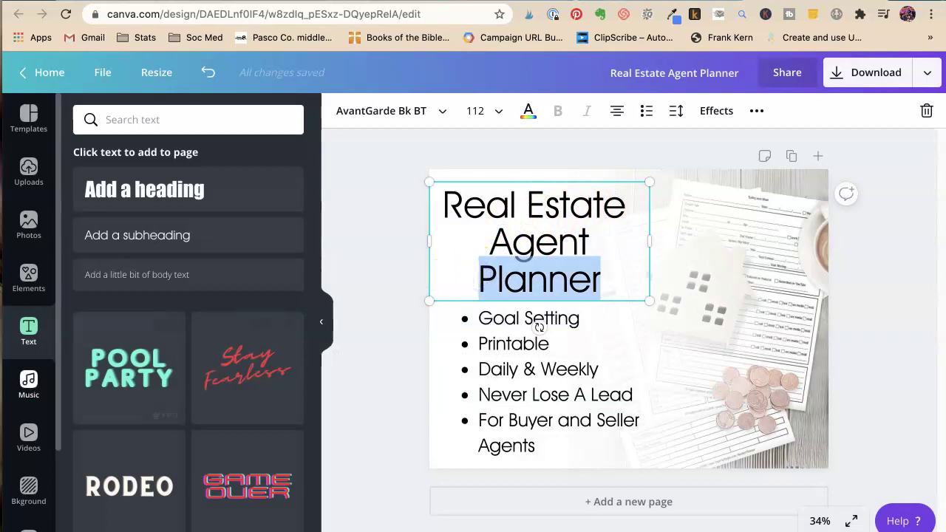
{"action": "left_click", "coordinate": [474, 269]}
{"action": "key", "text": "BackSpace"}
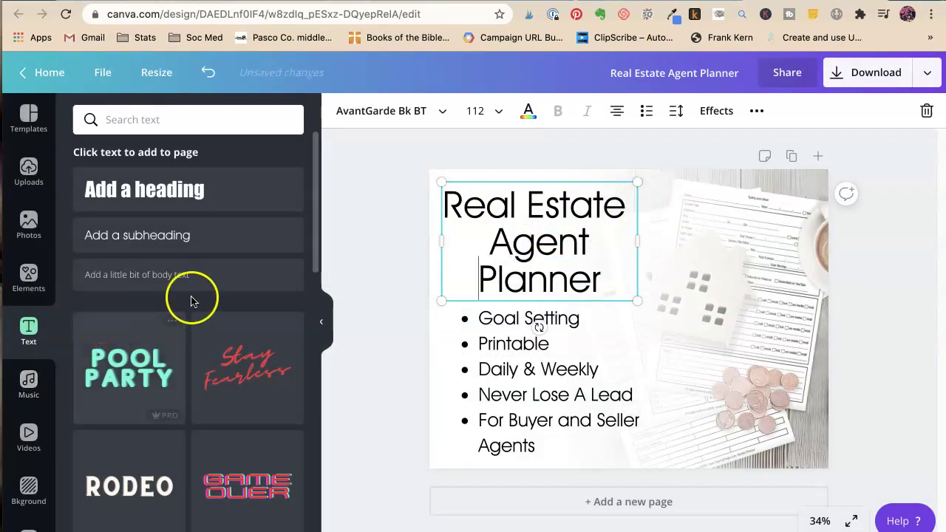
{"action": "left_click_drag", "start_coordinate": [634, 234], "coordinate": [676, 237]}
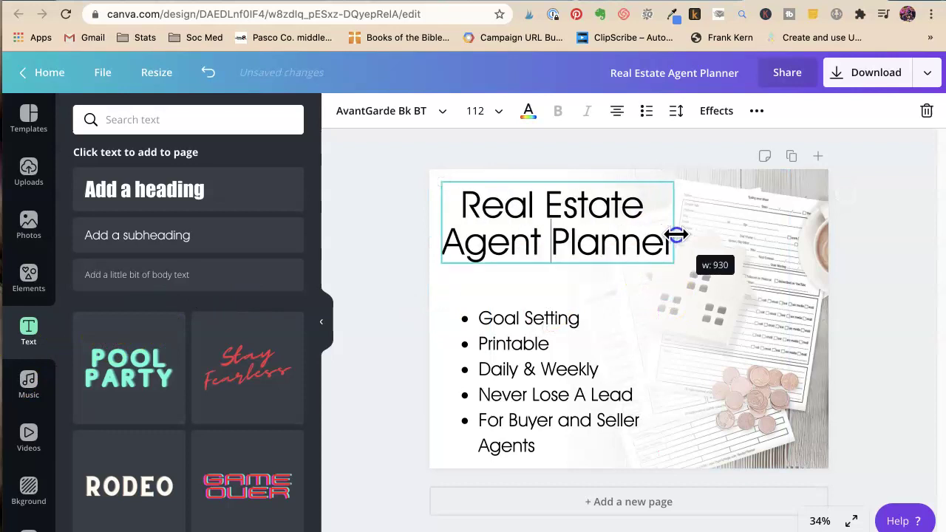
Reposition the two-line heading above the bullet list and left-align its text
{"action": "left_click", "coordinate": [387, 181]}
{"action": "left_click", "coordinate": [557, 224]}
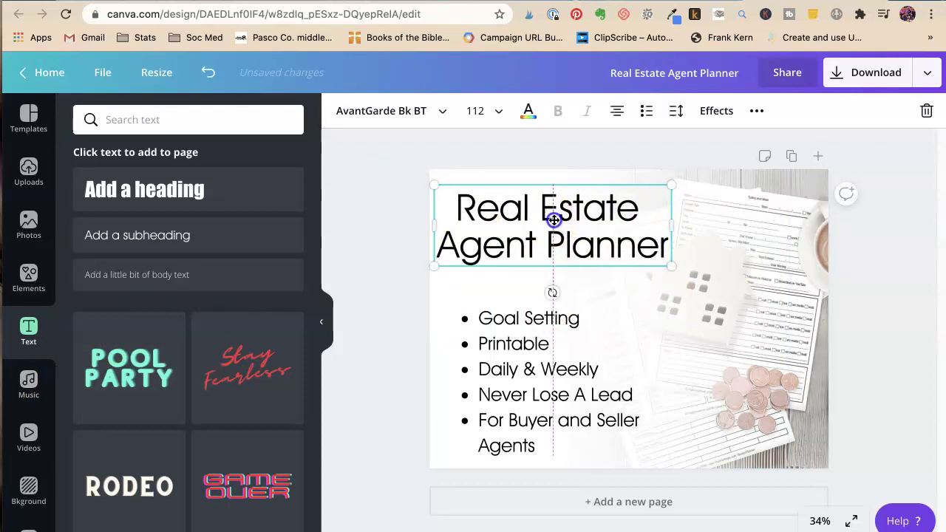
{"action": "left_click", "coordinate": [613, 110]}
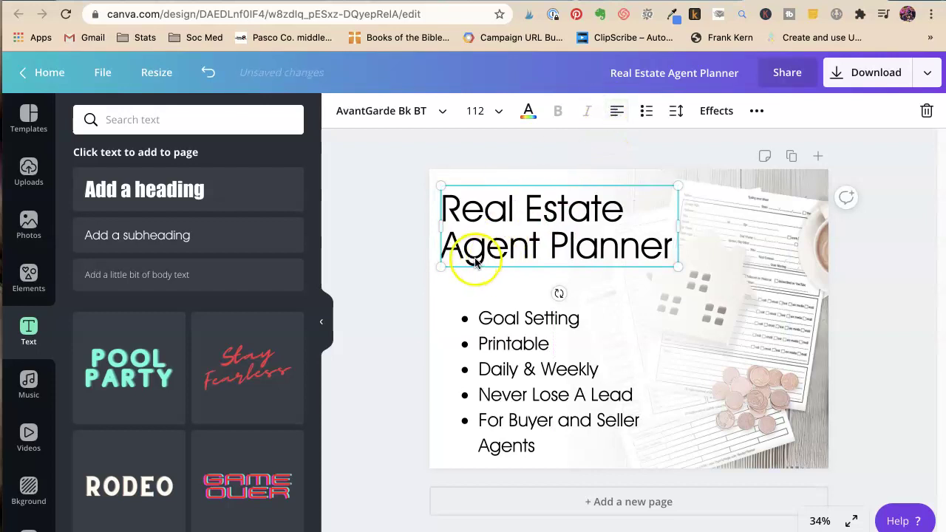
Change the heading's font to Gorgeous Serif Font Regular from the uploaded fonts
{"action": "left_click", "coordinate": [378, 118]}
{"action": "scroll", "coordinate": [111, 255], "scroll_direction": "down", "scroll_amount": 10}
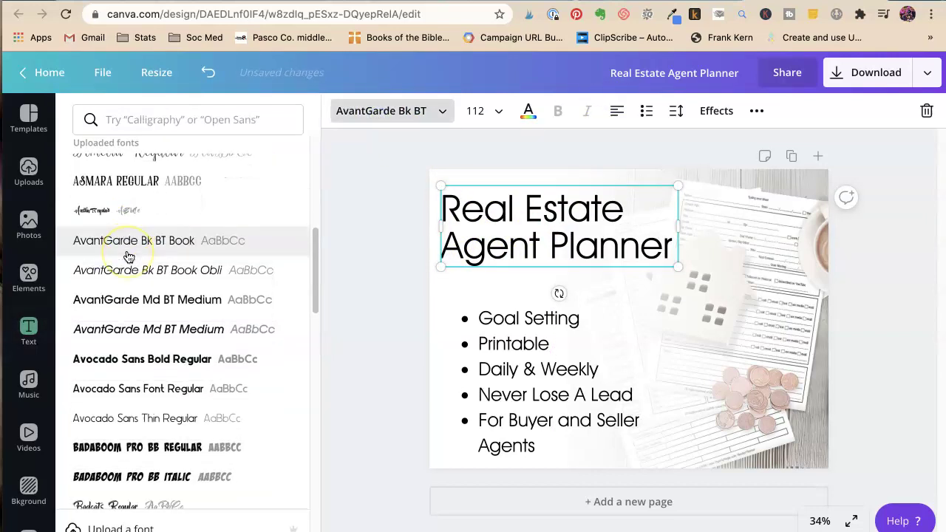
{"action": "scroll", "coordinate": [127, 256], "scroll_direction": "down", "scroll_amount": 6}
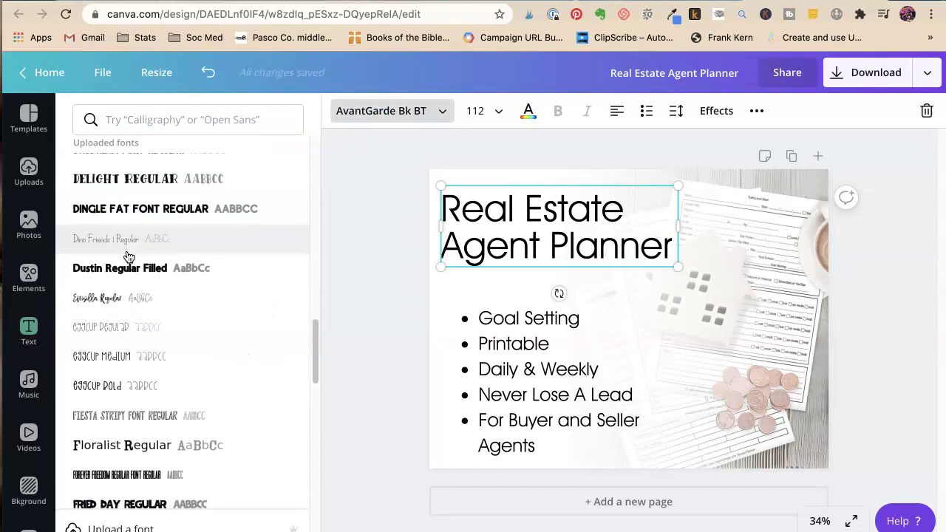
{"action": "scroll", "coordinate": [128, 256], "scroll_direction": "down", "scroll_amount": 8}
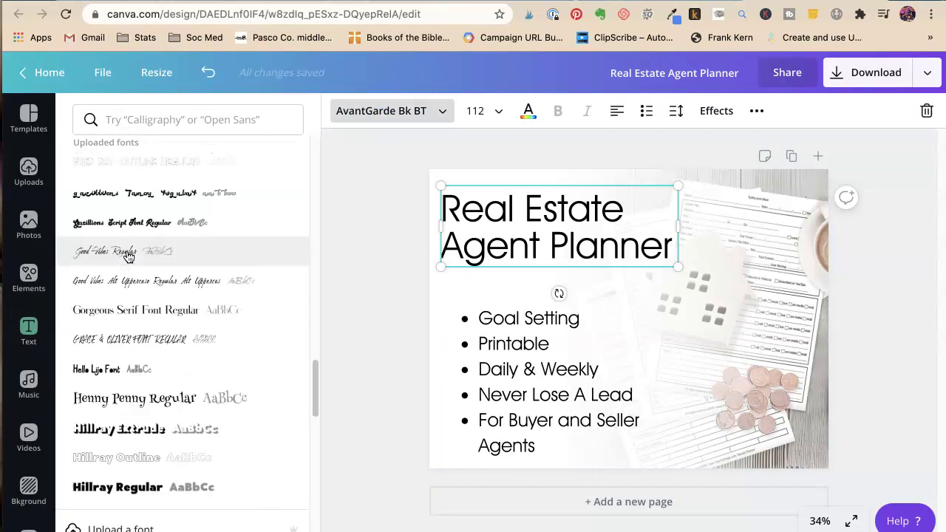
{"action": "scroll", "coordinate": [128, 255], "scroll_direction": "down", "scroll_amount": 1}
{"action": "left_click", "coordinate": [126, 272]}
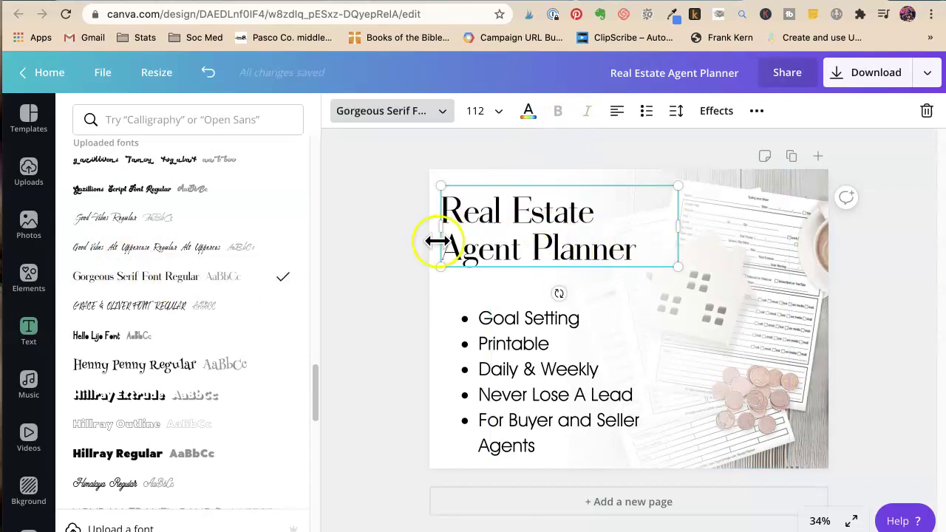
{"action": "left_click", "coordinate": [401, 111]}
{"action": "left_click", "coordinate": [401, 111]}
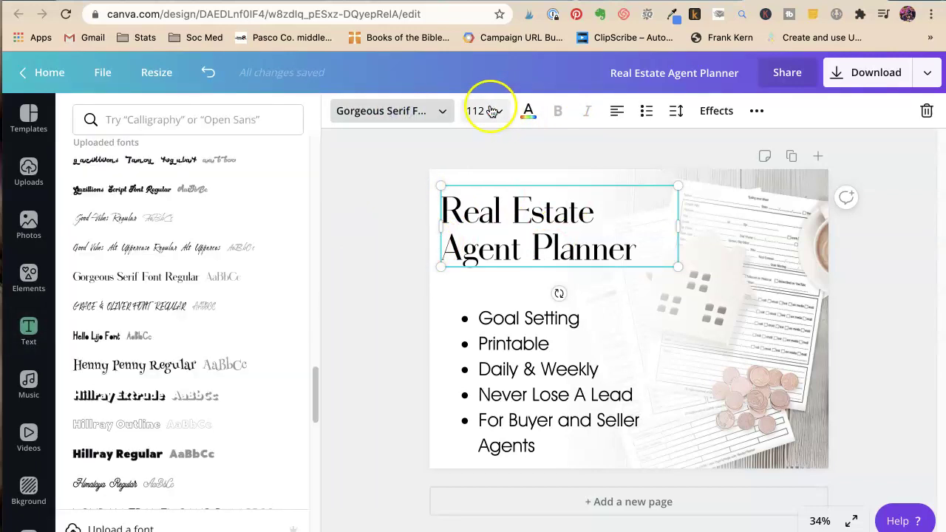
Move the "Real Estate Agent Planner" heading slightly lower on the page
{"action": "left_click", "coordinate": [374, 221]}
{"action": "left_click_drag", "start_coordinate": [464, 247], "coordinate": [521, 253]}
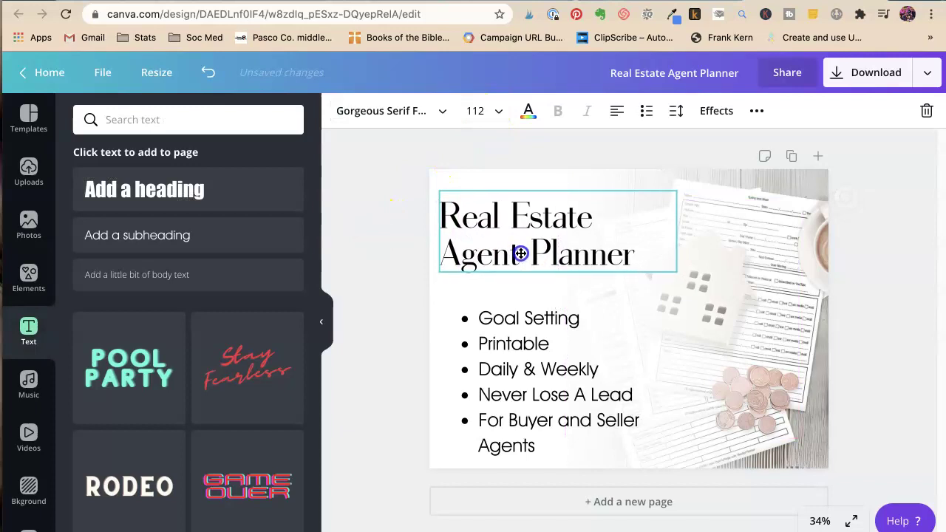
{"action": "left_click", "coordinate": [397, 253]}
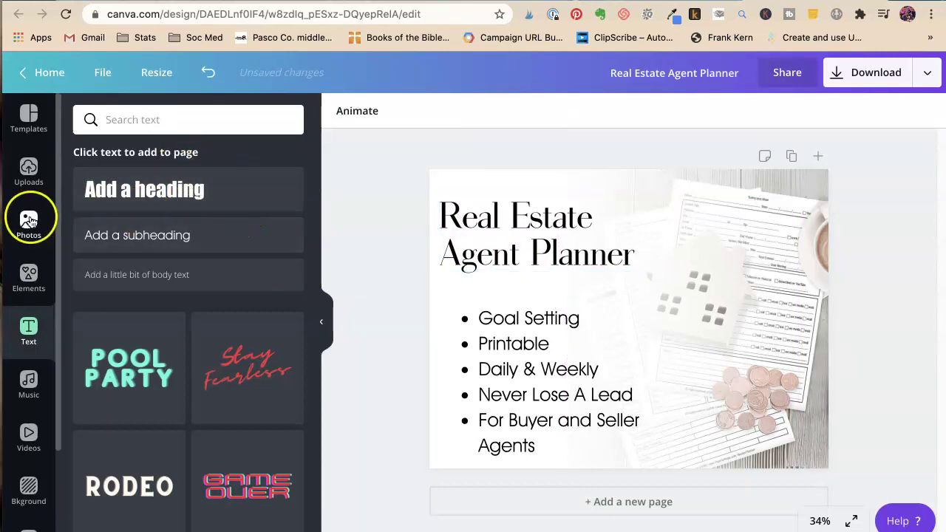
Add a pink square shape behind the heading and resize it to a banner about 930 × 399 px
{"action": "left_click", "coordinate": [35, 270]}
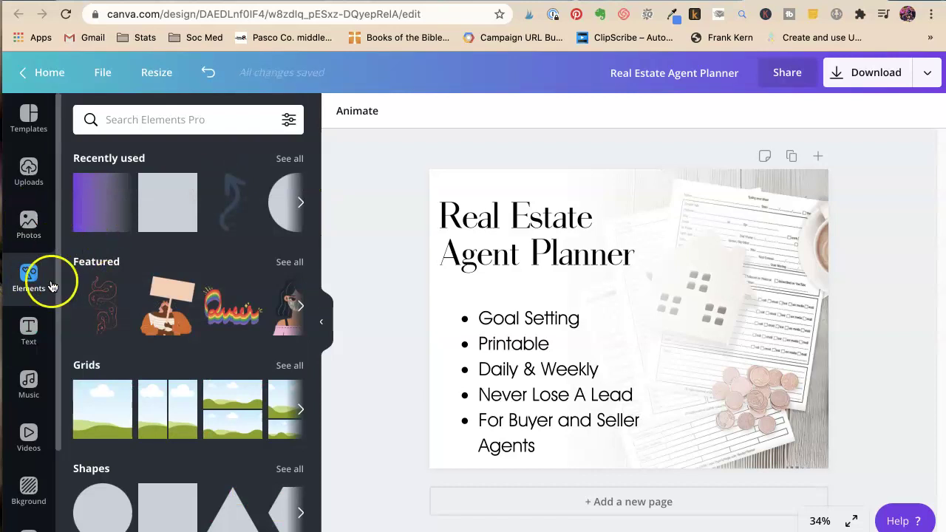
{"action": "left_click", "coordinate": [159, 510]}
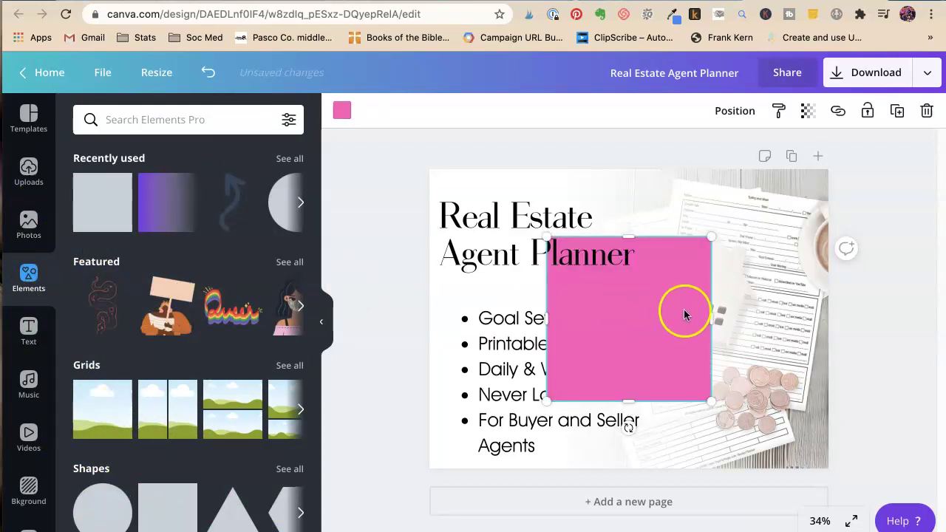
{"action": "left_click_drag", "start_coordinate": [634, 296], "coordinate": [507, 243]}
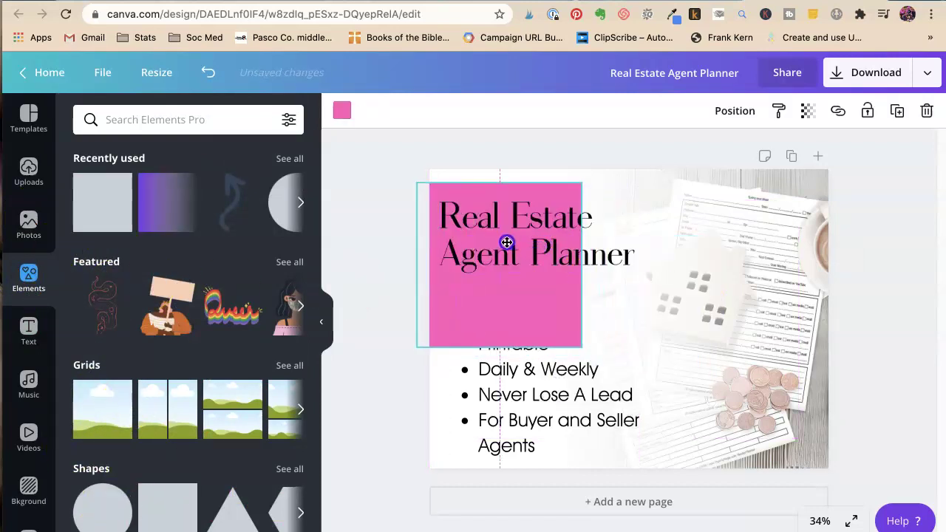
{"action": "left_click_drag", "start_coordinate": [508, 347], "coordinate": [504, 279]}
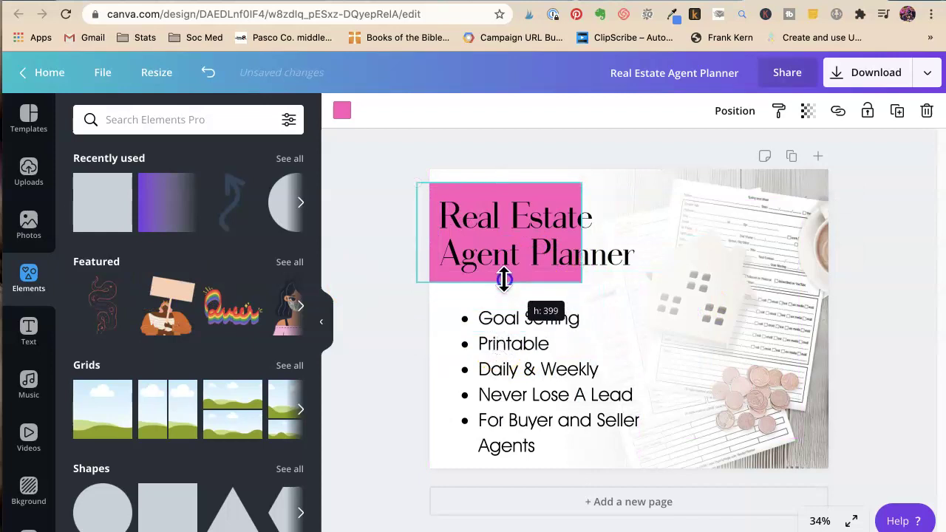
{"action": "left_click_drag", "start_coordinate": [582, 231], "coordinate": [649, 227]}
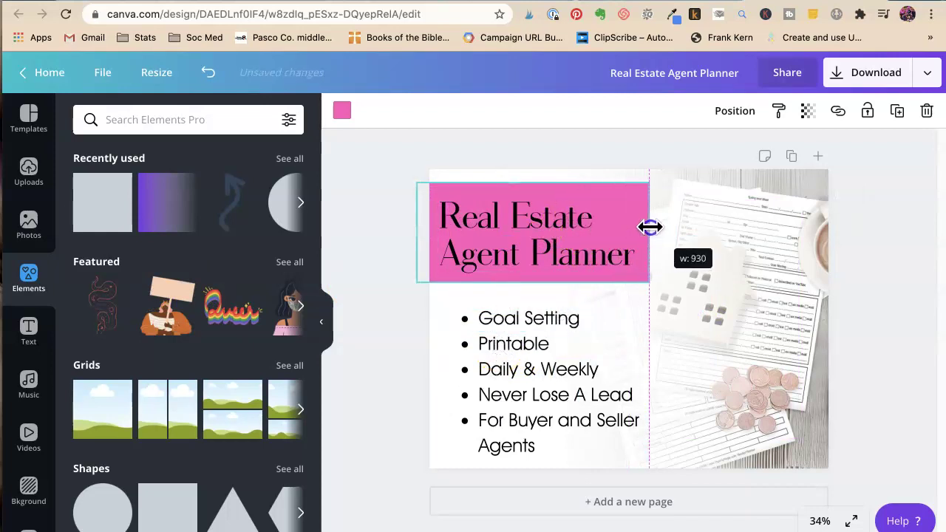
{"action": "left_click", "coordinate": [356, 253]}
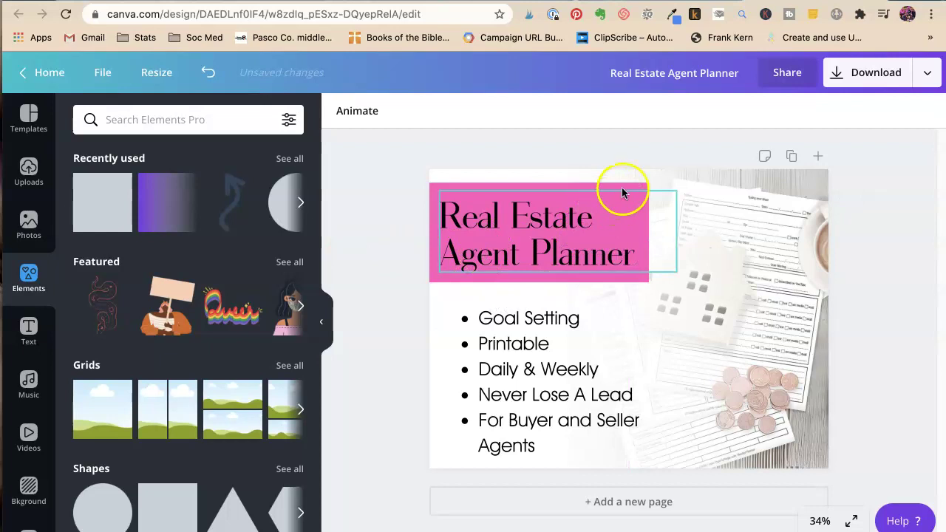
Set the heading's text color to white on the pink banner, and select the banner
{"action": "left_click", "coordinate": [622, 186]}
{"action": "left_click", "coordinate": [343, 113]}
{"action": "left_click", "coordinate": [506, 227]}
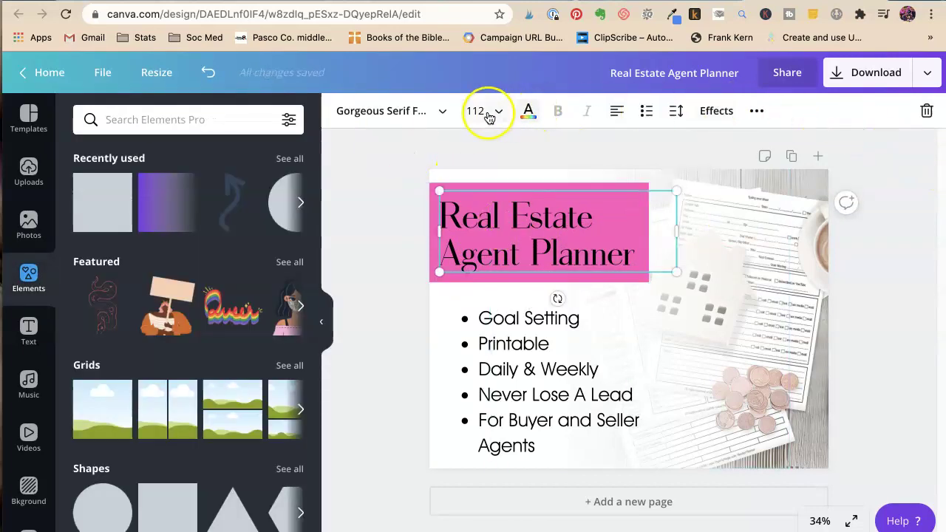
{"action": "left_click", "coordinate": [530, 114]}
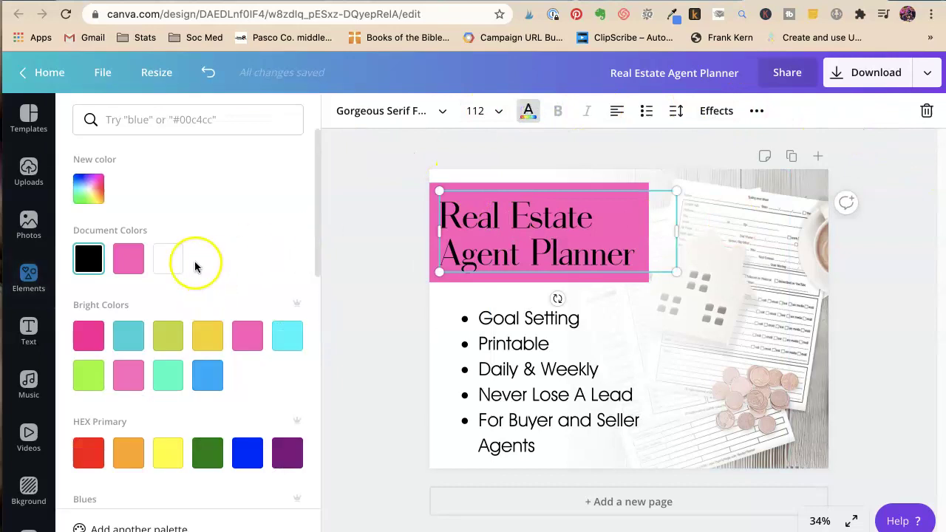
{"action": "left_click", "coordinate": [169, 258]}
{"action": "left_click", "coordinate": [366, 174]}
{"action": "left_click", "coordinate": [542, 183]}
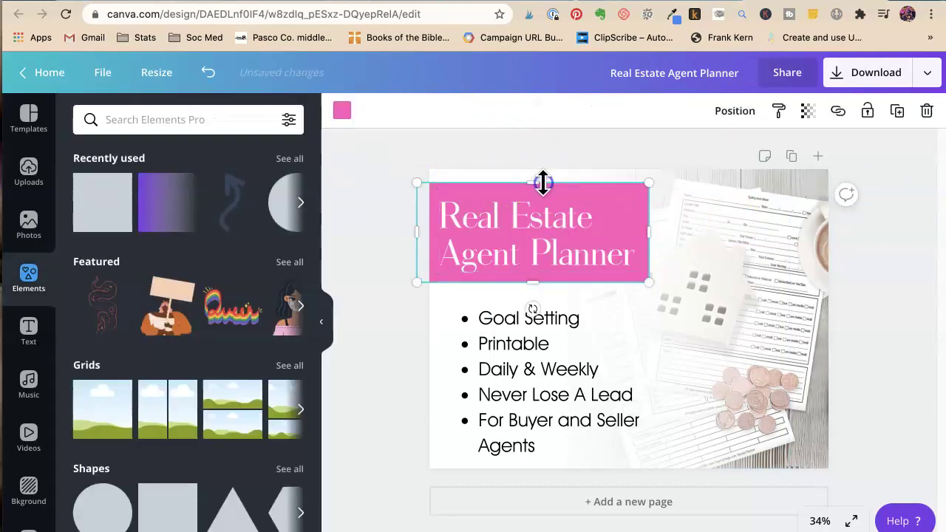
Change the banner's color to the dark maroon from the Artsy Fartsy Life palette, and deselect it
{"action": "left_click", "coordinate": [342, 110]}
{"action": "scroll", "coordinate": [139, 333], "scroll_direction": "down", "scroll_amount": 5}
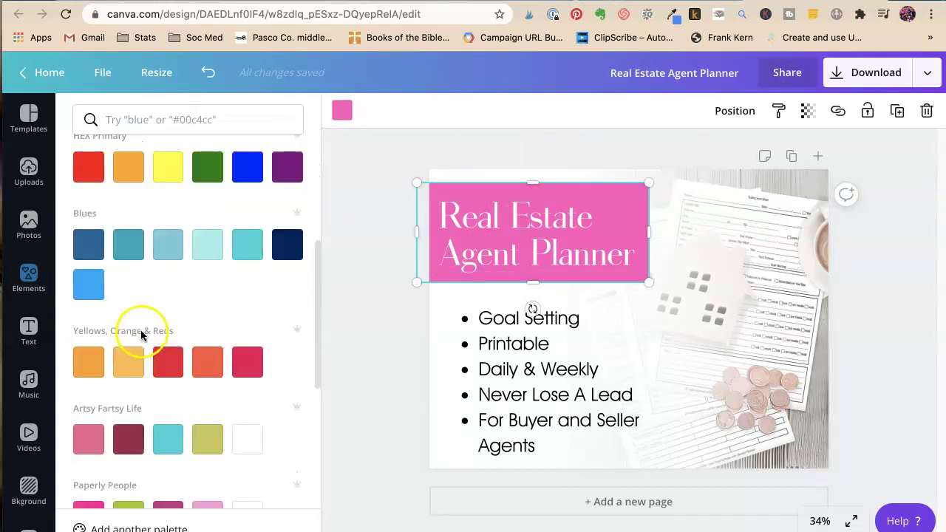
{"action": "left_click", "coordinate": [194, 317]}
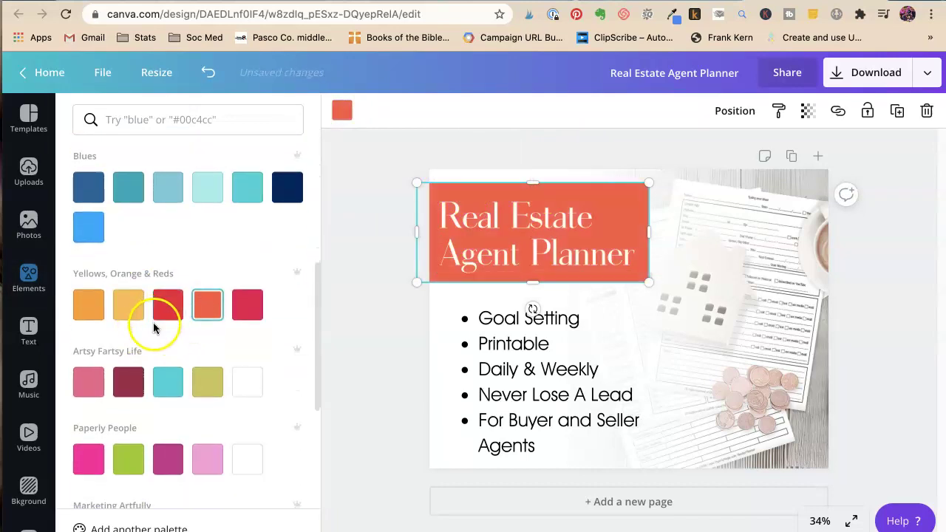
{"action": "scroll", "coordinate": [152, 319], "scroll_direction": "down", "scroll_amount": 3}
{"action": "left_click", "coordinate": [135, 274]}
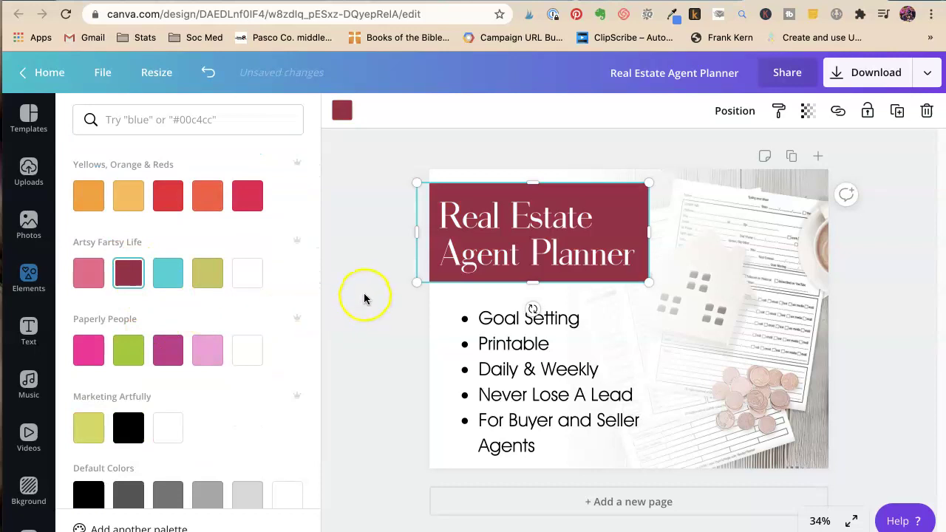
{"action": "left_click", "coordinate": [353, 265]}
Move the bullet list slightly up and to the left on the page, and download the design as a PNG
{"action": "left_click_drag", "start_coordinate": [498, 367], "coordinate": [488, 355]}
{"action": "left_click", "coordinate": [880, 72]}
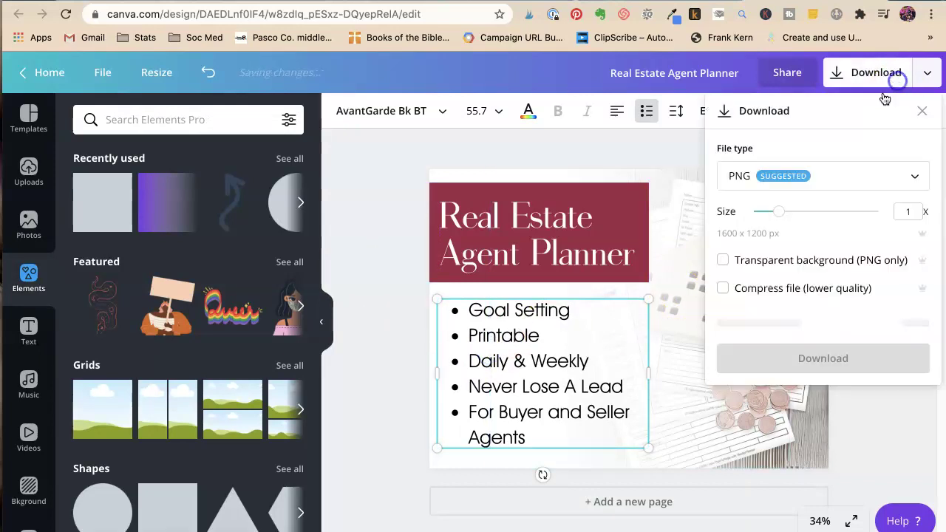
{"action": "left_click", "coordinate": [754, 175]}
{"action": "left_click", "coordinate": [759, 173]}
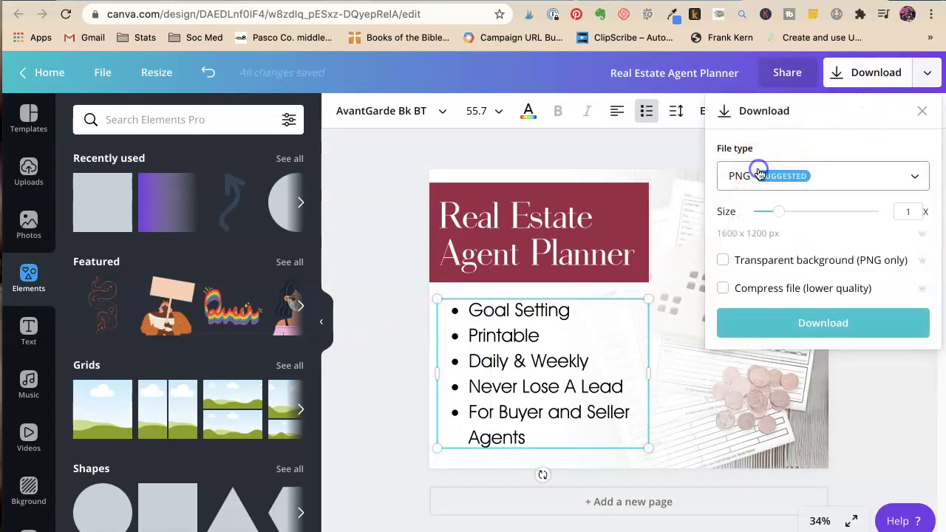
{"action": "left_click", "coordinate": [805, 332]}
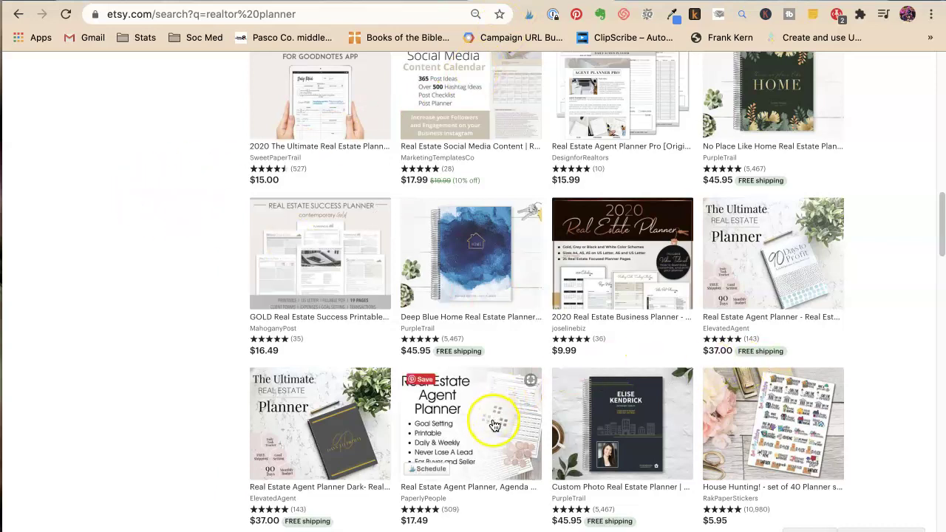
Switch to Etsy, open the Real Estate Agent Planner listing for editing, and delete its current primary photo
{"action": "left_click", "coordinate": [417, 399]}
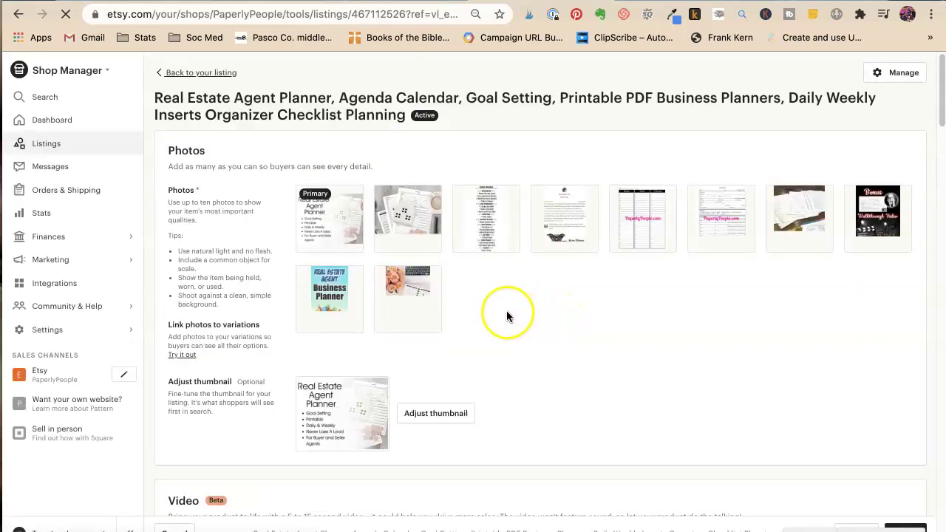
{"action": "left_click", "coordinate": [343, 236]}
{"action": "left_click", "coordinate": [420, 417]}
Upload "Real Estate Agent Planner.png" as the listing's primary photo and publish the changes
{"action": "left_click", "coordinate": [409, 299]}
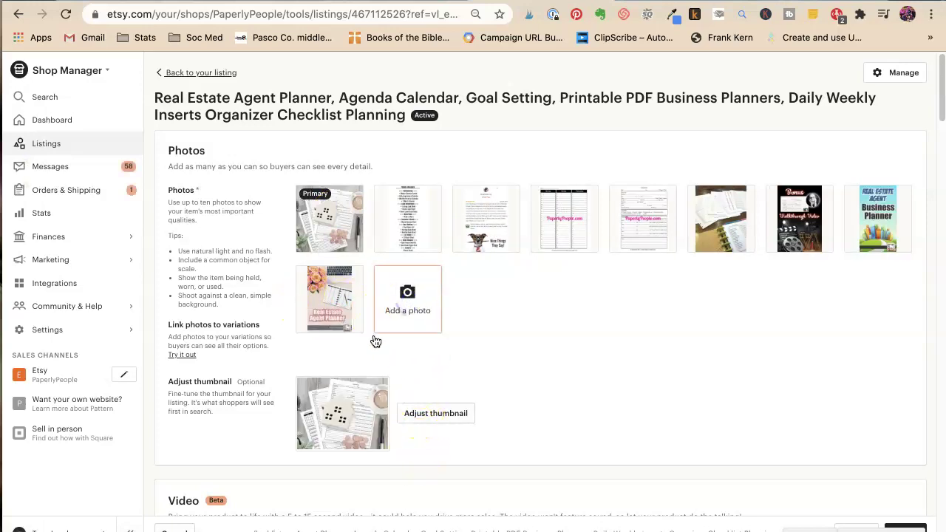
{"action": "left_click", "coordinate": [357, 87]}
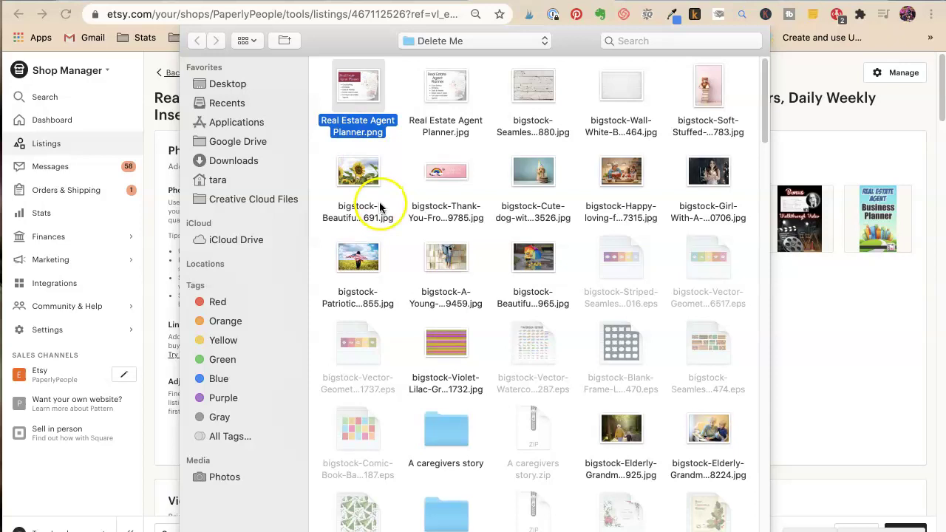
{"action": "key", "text": "Return"}
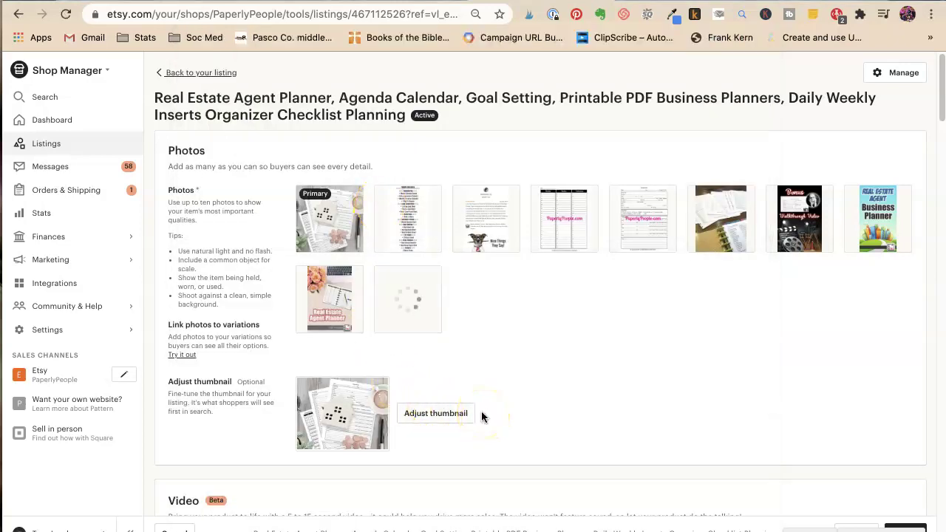
{"action": "left_click_drag", "start_coordinate": [407, 298], "coordinate": [329, 219]}
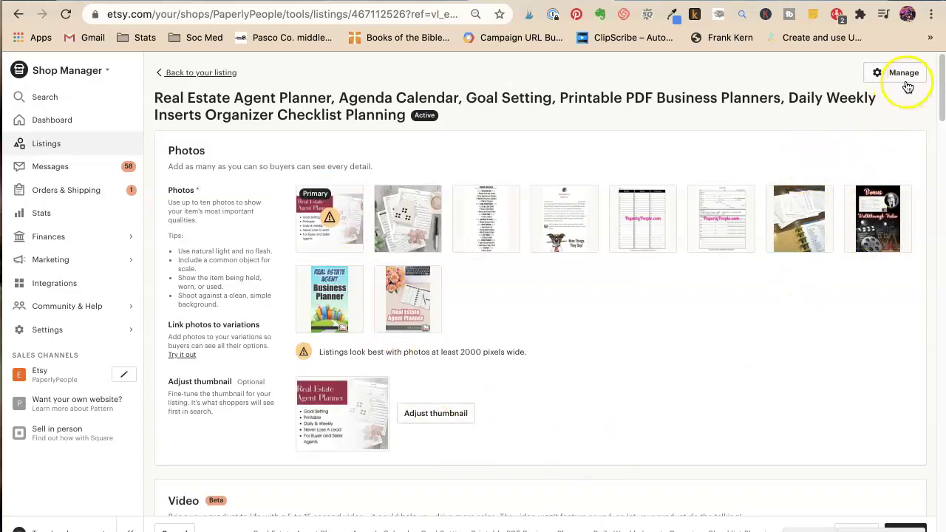
{"action": "left_click", "coordinate": [908, 525]}
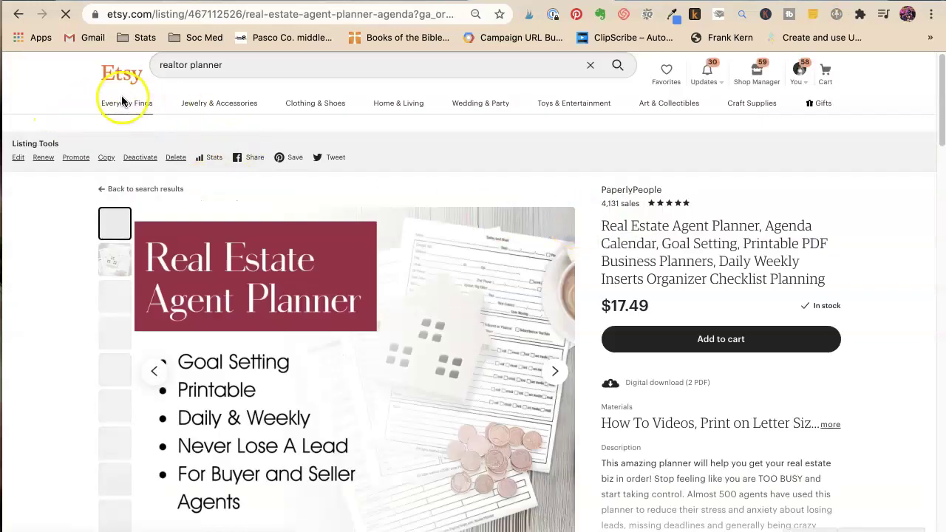
Search Etsy for "realtor planner" again and compare the listing's new thumbnail with the competing planner thumbnails
{"action": "left_click", "coordinate": [179, 65]}
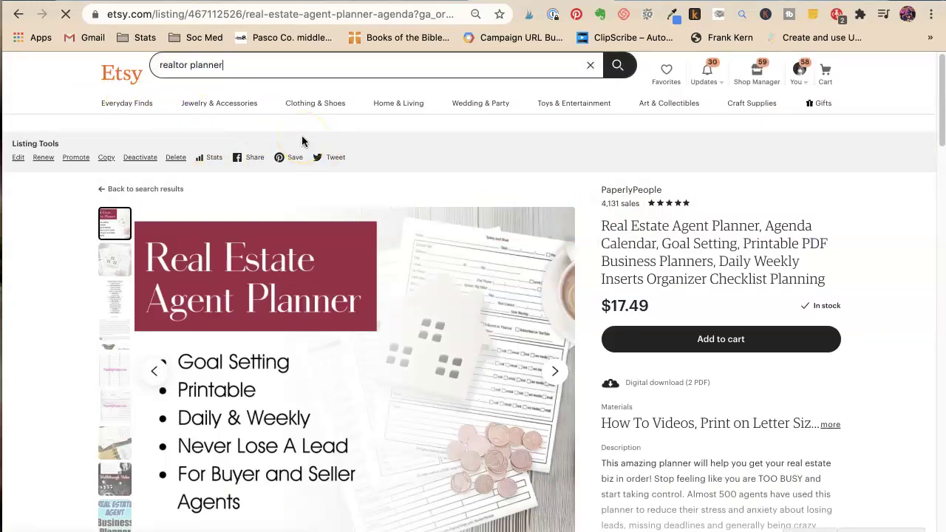
{"action": "key", "text": "Return"}
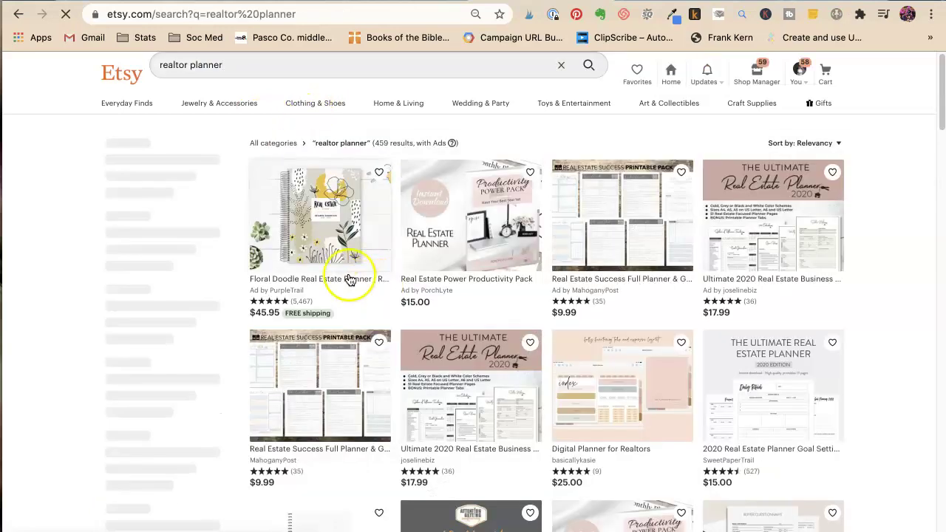
{"action": "scroll", "coordinate": [407, 407], "scroll_direction": "down", "scroll_amount": 10}
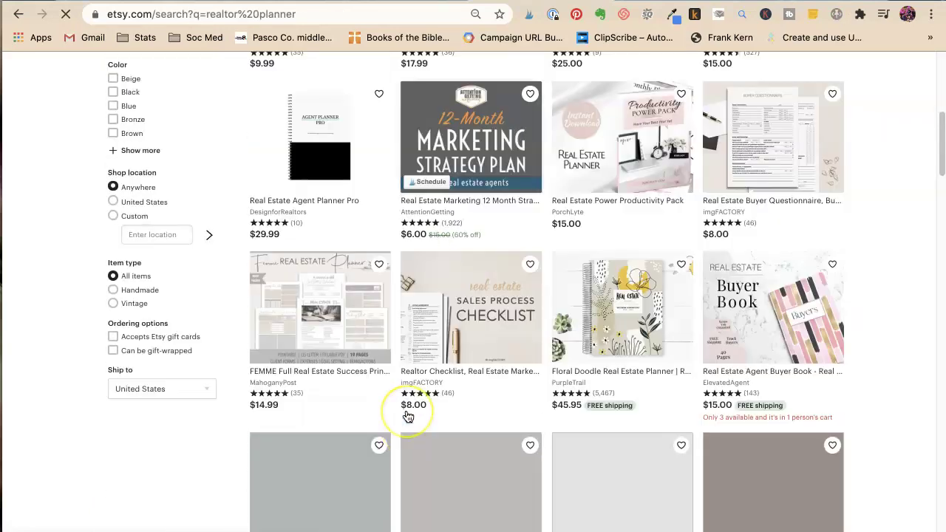
{"action": "scroll", "coordinate": [407, 416], "scroll_direction": "down", "scroll_amount": 6}
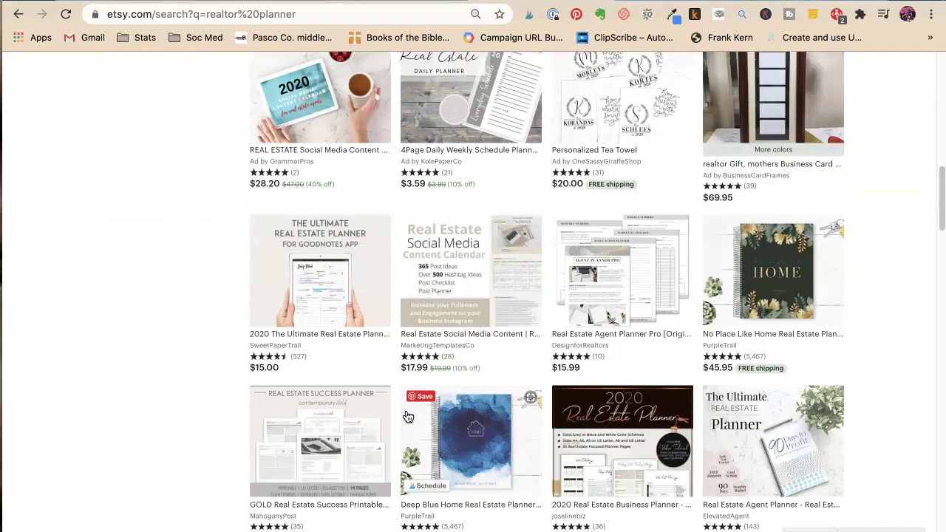
{"action": "scroll", "coordinate": [407, 416], "scroll_direction": "down", "scroll_amount": 1}
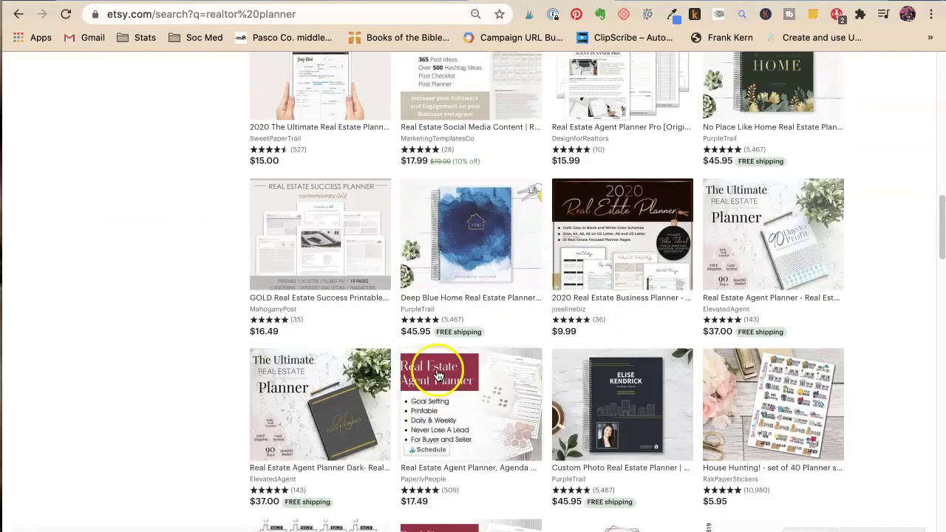
{"action": "scroll", "coordinate": [436, 380], "scroll_direction": "down", "scroll_amount": 3}
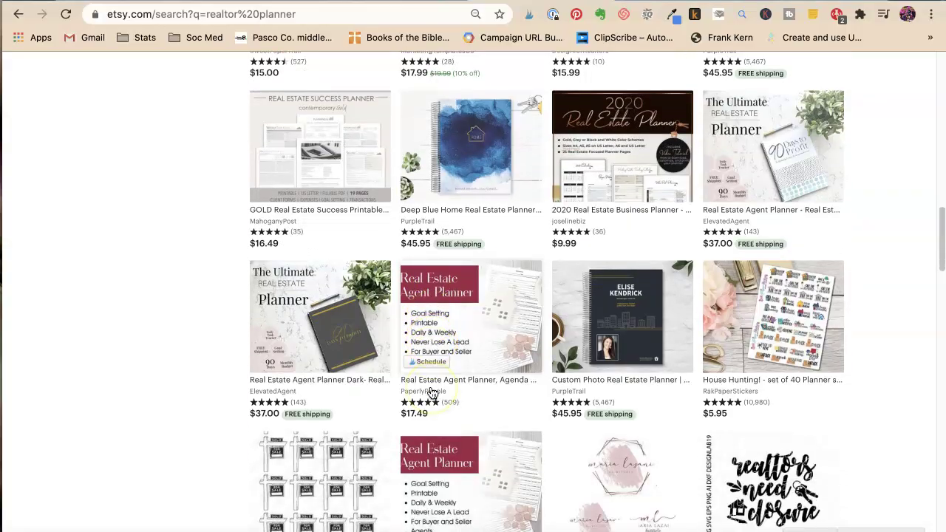
{"action": "scroll", "coordinate": [433, 390], "scroll_direction": "down", "scroll_amount": 2}
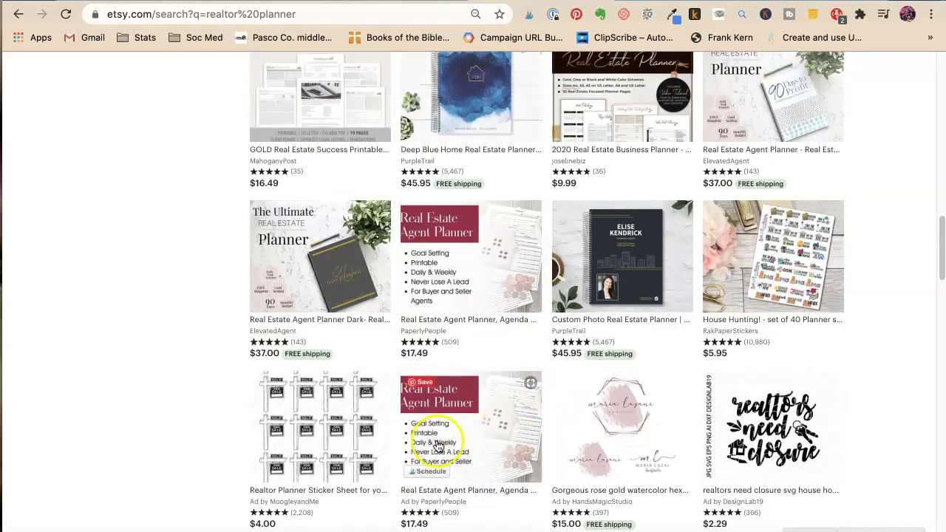
{"action": "scroll", "coordinate": [506, 436], "scroll_direction": "up", "scroll_amount": 10}
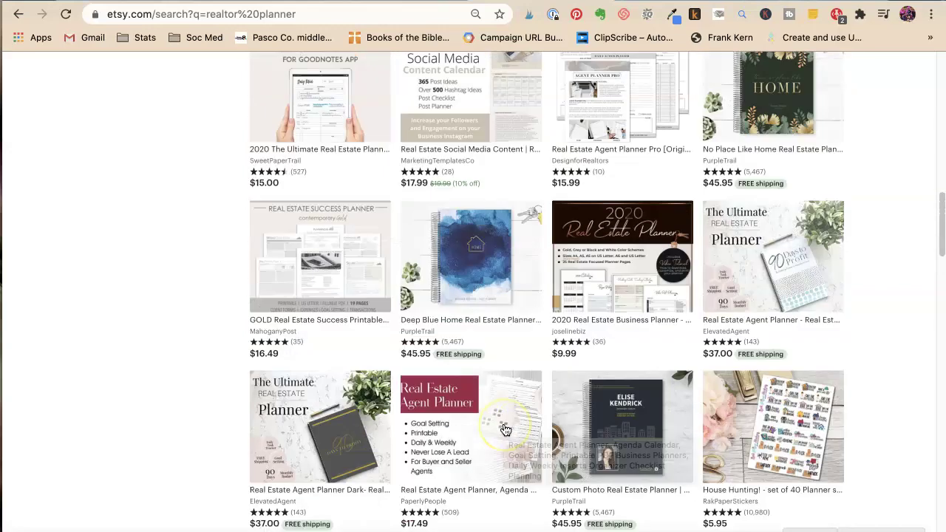
{"action": "scroll", "coordinate": [503, 431], "scroll_direction": "up", "scroll_amount": 15}
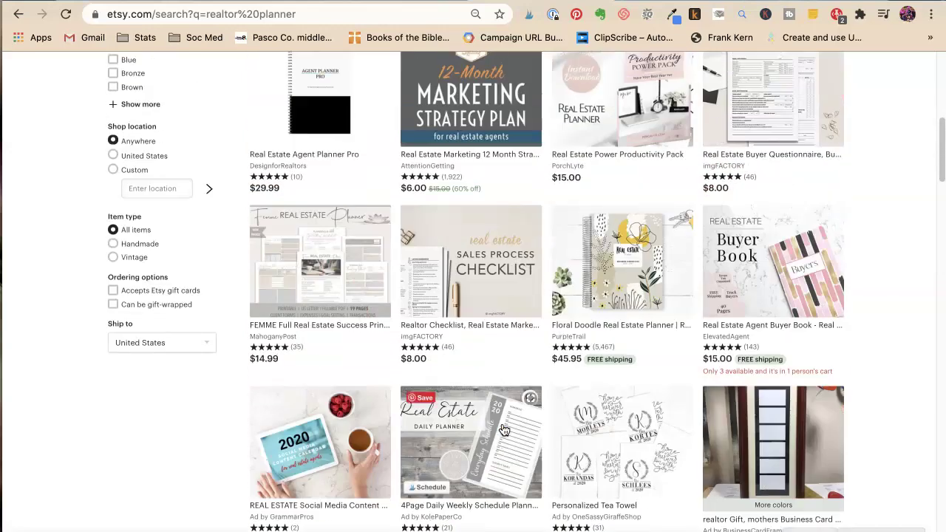
{"action": "scroll", "coordinate": [502, 431], "scroll_direction": "up", "scroll_amount": 7}
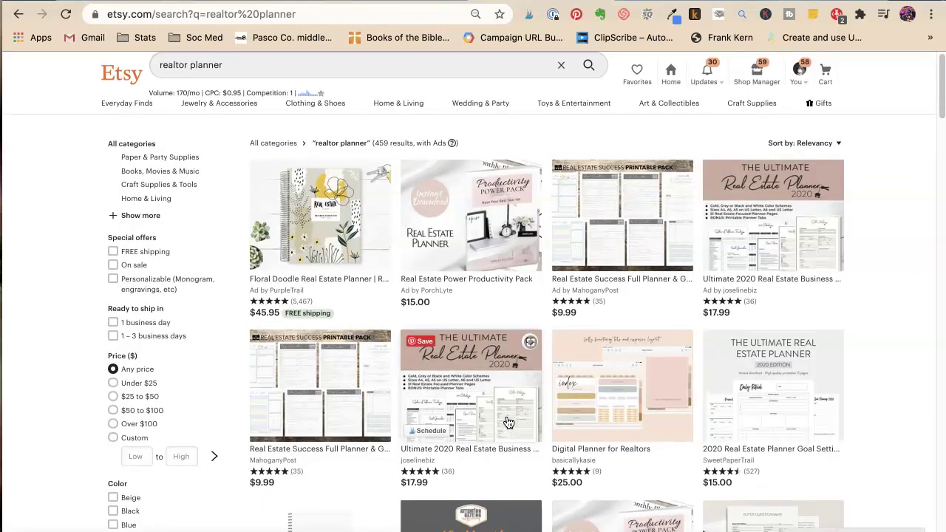
{"action": "left_click", "coordinate": [513, 413]}
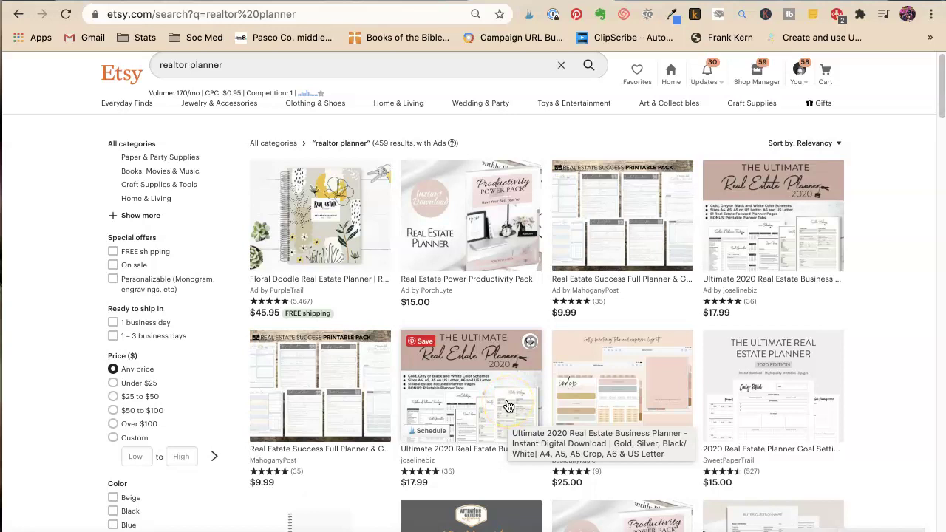
{"action": "left_click", "coordinate": [442, 466]}
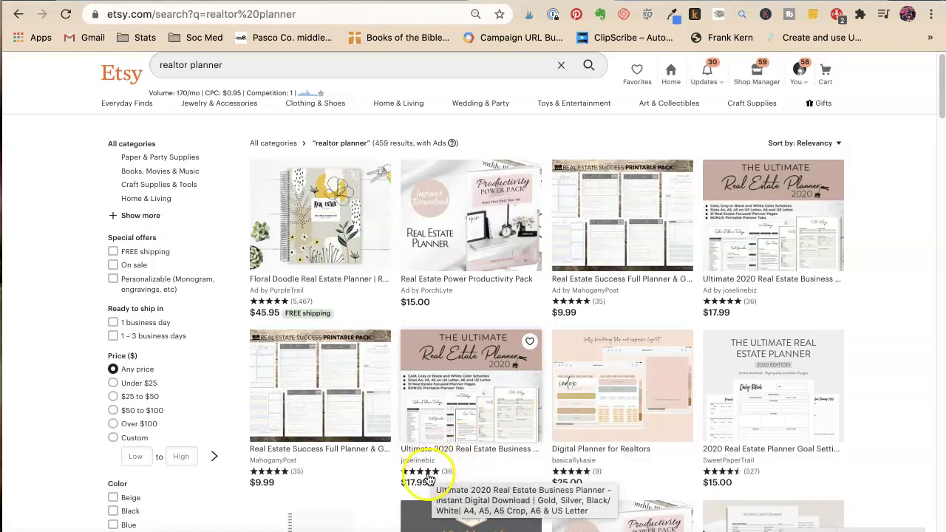